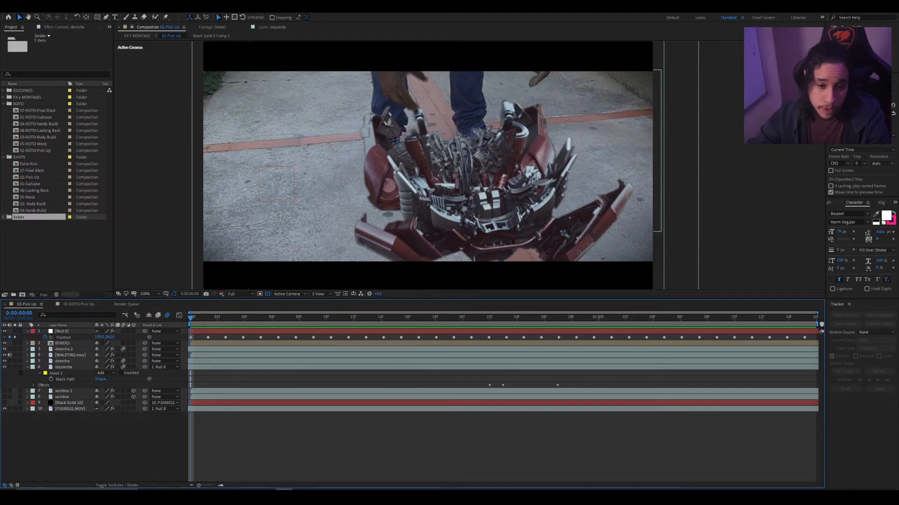
- Open the 02-ROTO-Pick Up composition, play through the suit footage and return to an early frame of the shot
{"action": "double_click", "coordinate": [36, 151]}
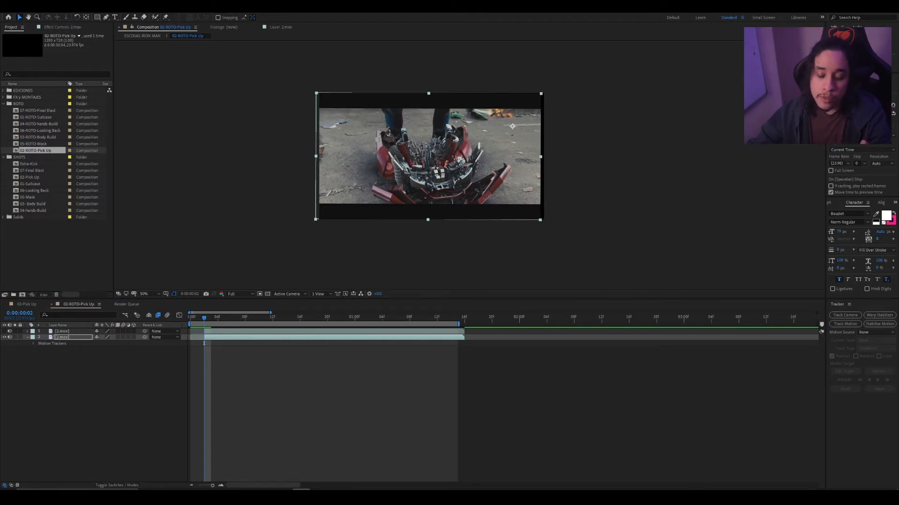
{"action": "left_click_drag", "start_coordinate": [204, 343], "coordinate": [211, 343]}
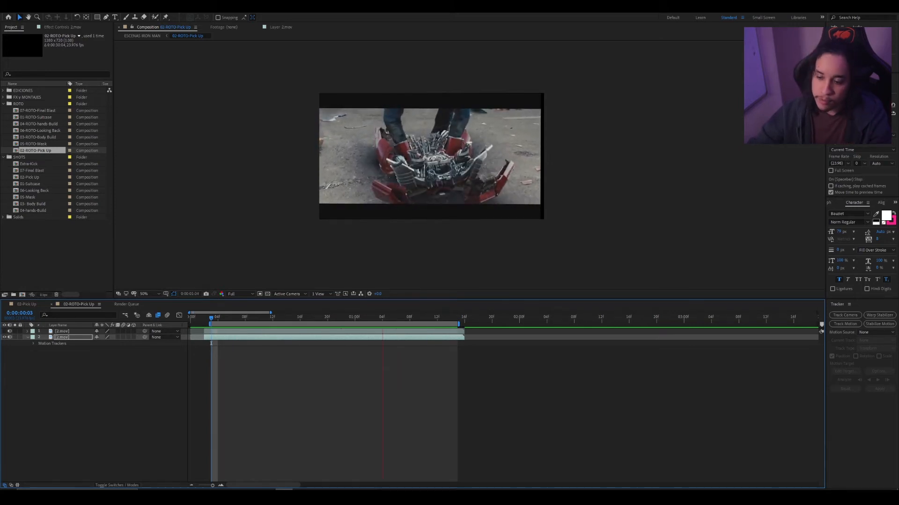
{"action": "key", "text": "space"}
{"action": "key", "text": "Page_Up"}
{"action": "key", "text": "Page_Up"}
{"action": "key", "text": "Page_Up"}
{"action": "key", "text": "Page_Up"}
{"action": "key", "text": "Page_Up"}
{"action": "key", "text": "Page_Up"}
{"action": "key", "text": "Page_Up"}
{"action": "key", "text": "Page_Up"}
{"action": "key", "text": "Page_Up"}
{"action": "key", "text": "Page_Up"}
{"action": "key", "text": "Page_Up"}
{"action": "key", "text": "Page_Up"}
{"action": "key", "text": "Page_Up"}
{"action": "key", "text": "Page_Up"}
{"action": "key", "text": "Page_Up"}
{"action": "key", "text": "Page_Up"}
{"action": "key", "text": "Page_Up"}
{"action": "key", "text": "Page_Up"}
{"action": "key", "text": "Page_Up"}
{"action": "key", "text": "Page_Up"}
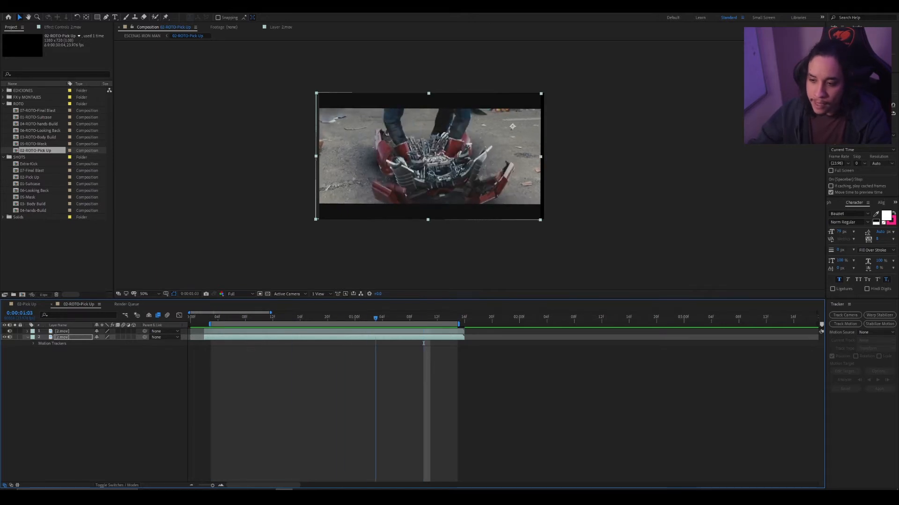
{"action": "key", "text": "Page_Up"}
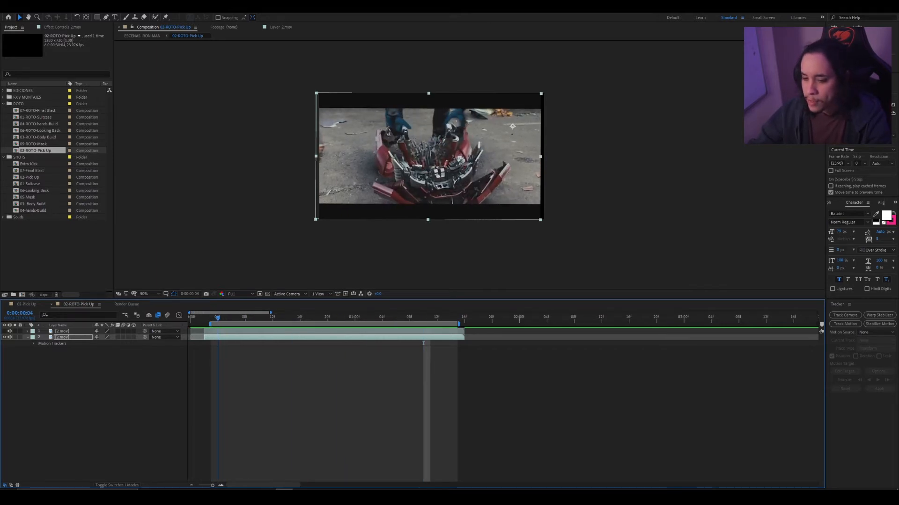
- Motion-track the lower 2.mov layer by placing the track point on the debris at the lower right of the pavement and analyzing forward
{"action": "left_click", "coordinate": [141, 374]}
{"action": "left_click", "coordinate": [70, 338]}
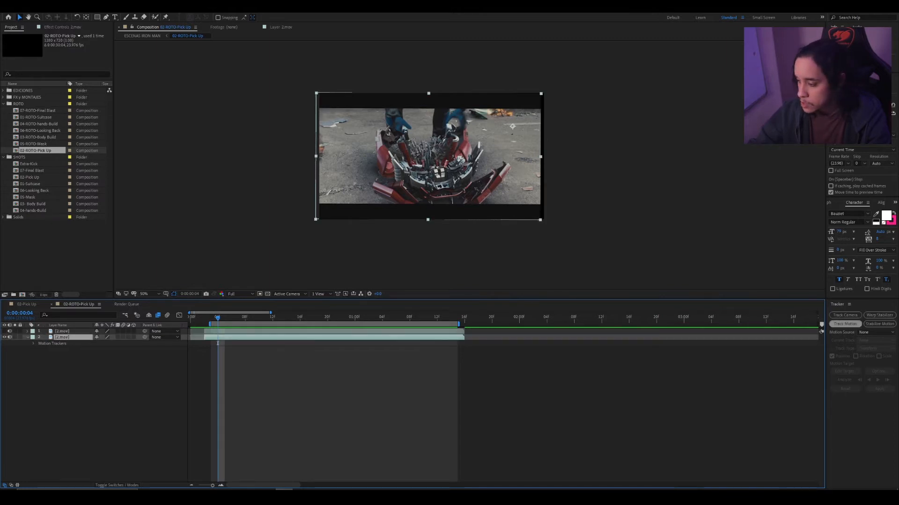
{"action": "left_click", "coordinate": [844, 324]}
{"action": "scroll", "coordinate": [474, 153], "scroll_direction": "up", "scroll_amount": 6}
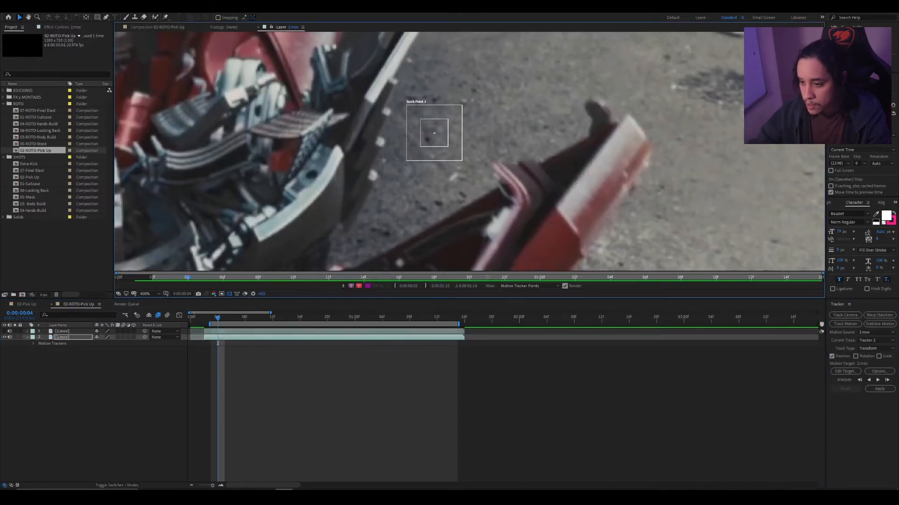
{"action": "left_click_drag", "start_coordinate": [434, 133], "coordinate": [552, 194]}
{"action": "scroll", "coordinate": [472, 155], "scroll_direction": "down", "scroll_amount": 2}
{"action": "scroll", "coordinate": [436, 132], "scroll_direction": "up", "scroll_amount": 1}
{"action": "scroll", "coordinate": [551, 195], "scroll_direction": "down", "scroll_amount": 1}
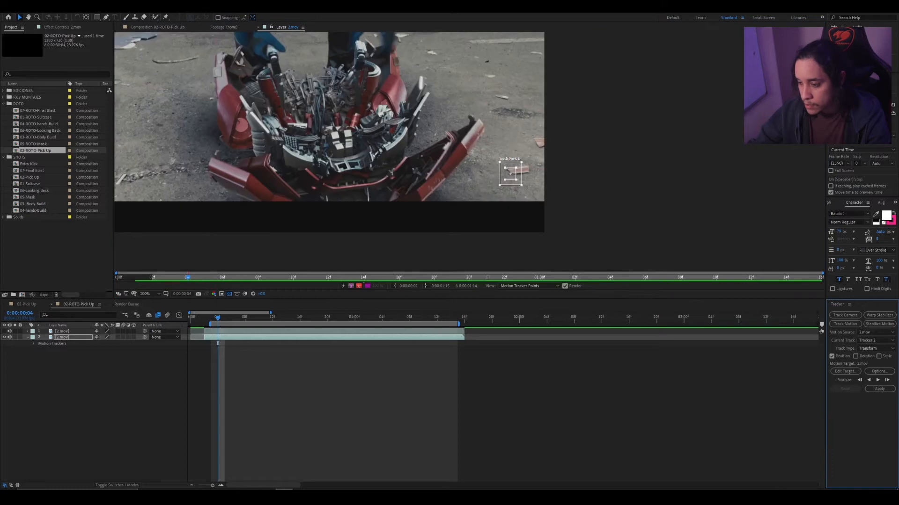
{"action": "scroll", "coordinate": [551, 188], "scroll_direction": "down", "scroll_amount": 1}
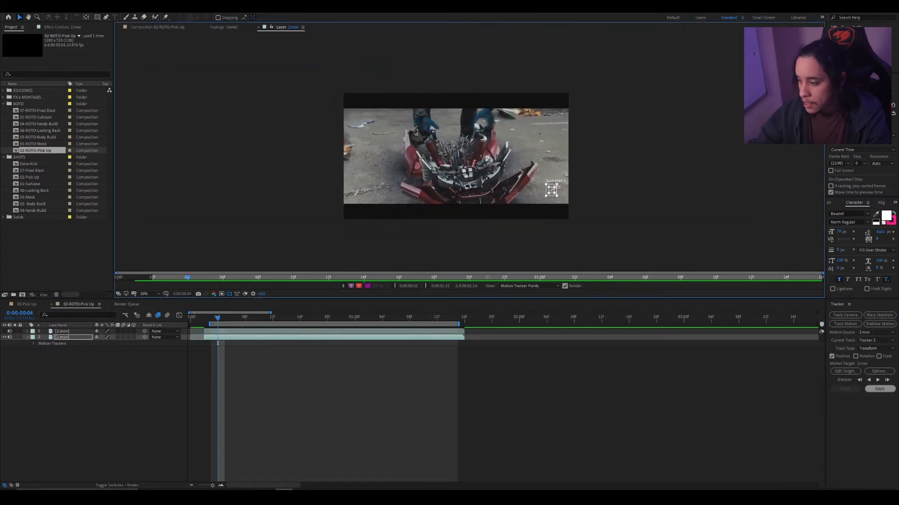
{"action": "left_click", "coordinate": [878, 380]}
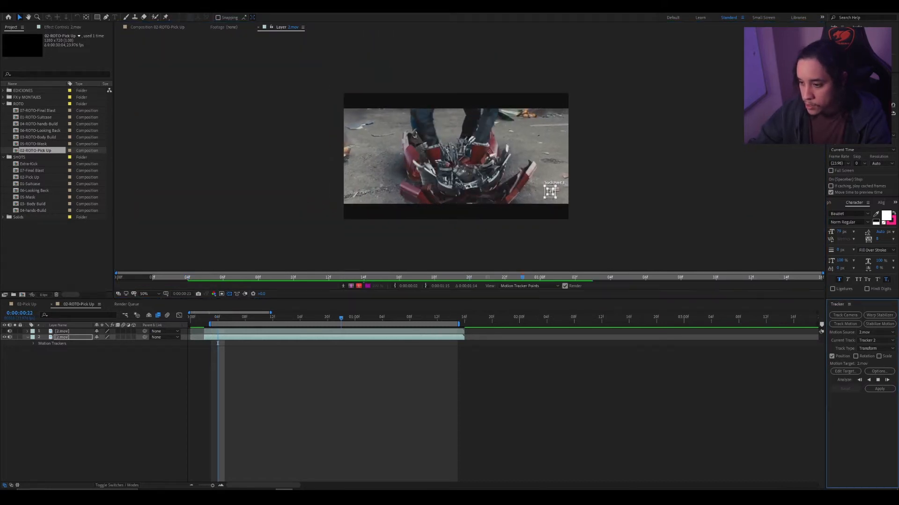
{"action": "key", "text": "space"}
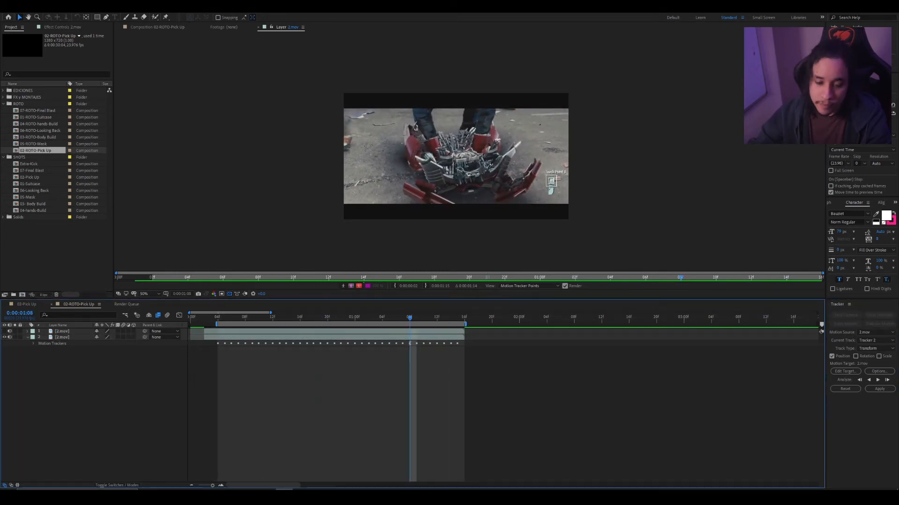
- Add a null object to the composition and set it as the tracker's motion target
{"action": "right_click", "coordinate": [102, 362]}
{"action": "mouse_move", "coordinate": [112, 362]}
{"action": "left_click", "coordinate": [220, 409]}
{"action": "left_click", "coordinate": [844, 371]}
{"action": "left_click", "coordinate": [471, 236]}
{"action": "left_click", "coordinate": [452, 244]}
{"action": "left_click", "coordinate": [461, 267]}
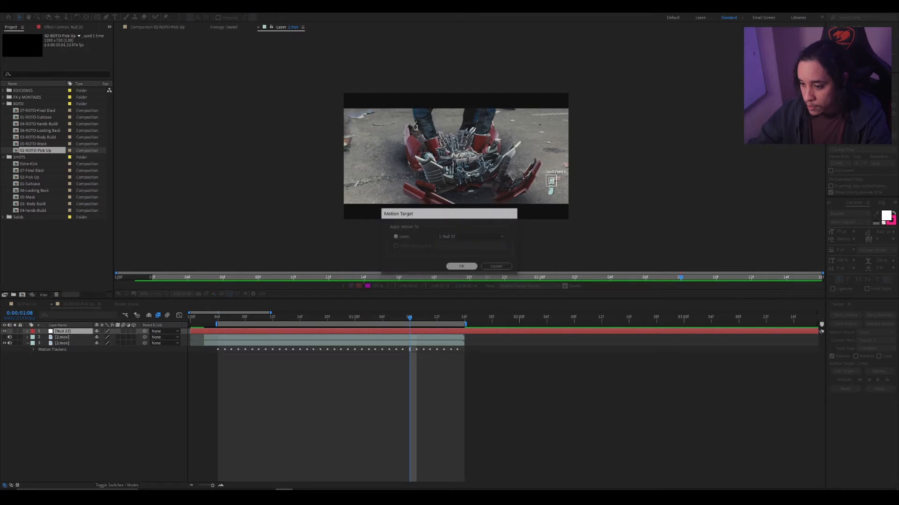
- Apply the tracking data to the null object in X and Y, preview the motion and delete the null
{"action": "left_click", "coordinate": [879, 389]}
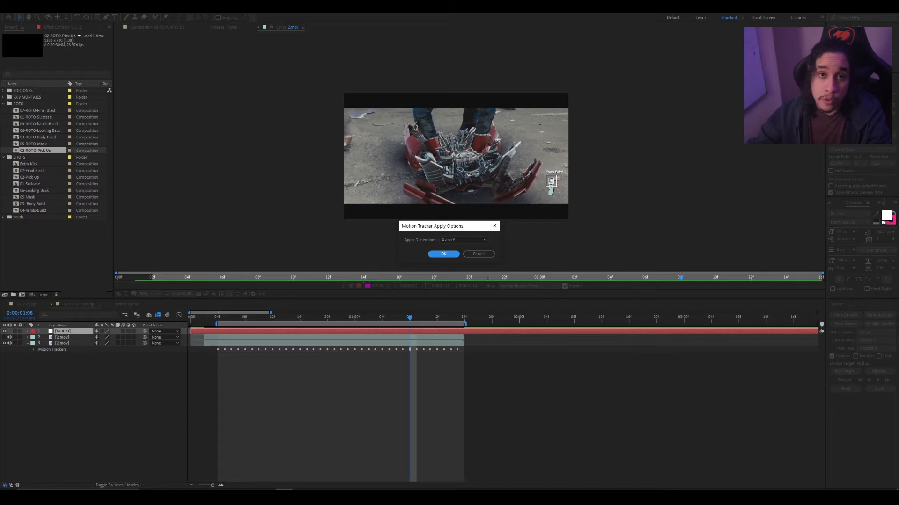
{"action": "key", "text": "Return"}
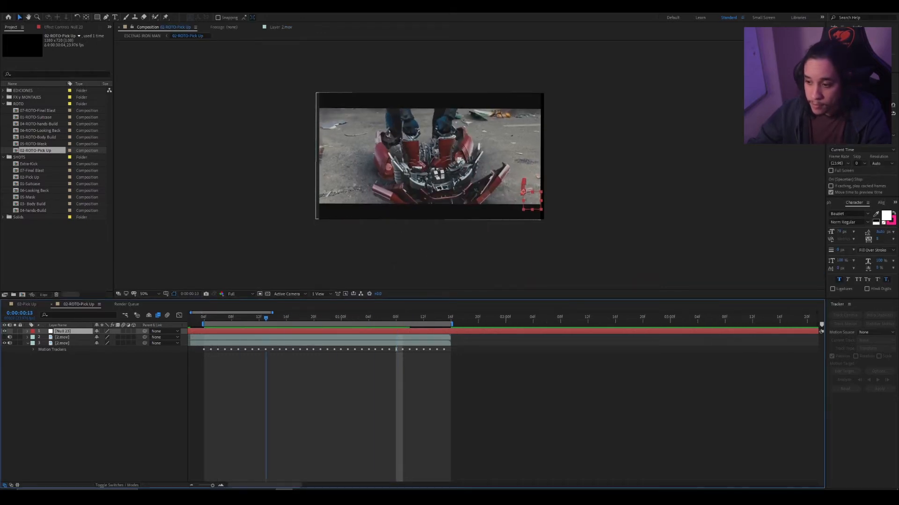
{"action": "key", "text": "space"}
{"action": "key", "text": "Delete"}
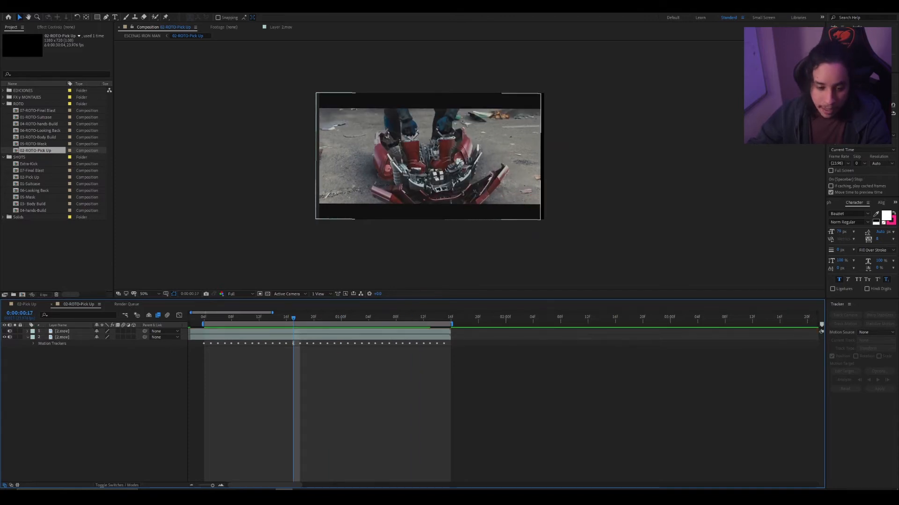
- Select the upper 2.mov layer and examine frame by frame how its masks outline the suit and hands
{"action": "left_click", "coordinate": [4, 337]}
{"action": "left_click", "coordinate": [63, 331]}
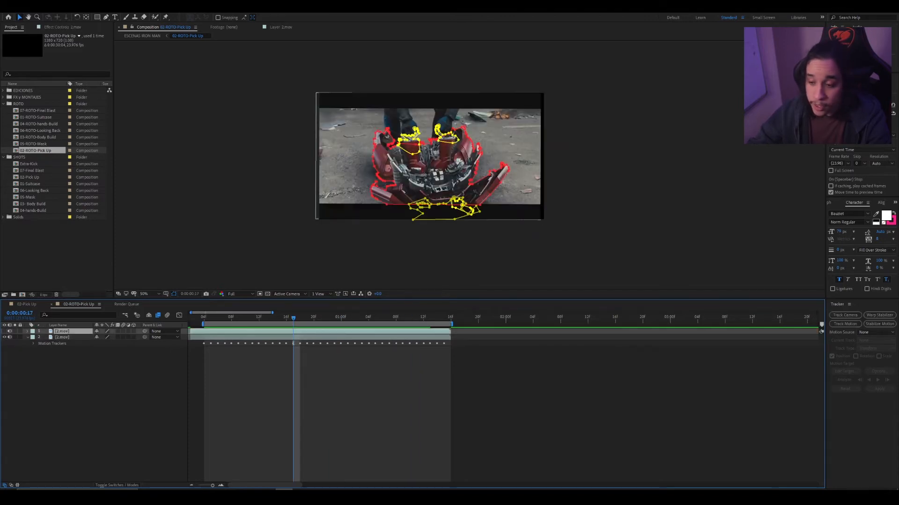
{"action": "scroll", "coordinate": [431, 157], "scroll_direction": "up", "scroll_amount": 1}
{"action": "left_click_drag", "start_coordinate": [421, 156], "coordinate": [472, 134]}
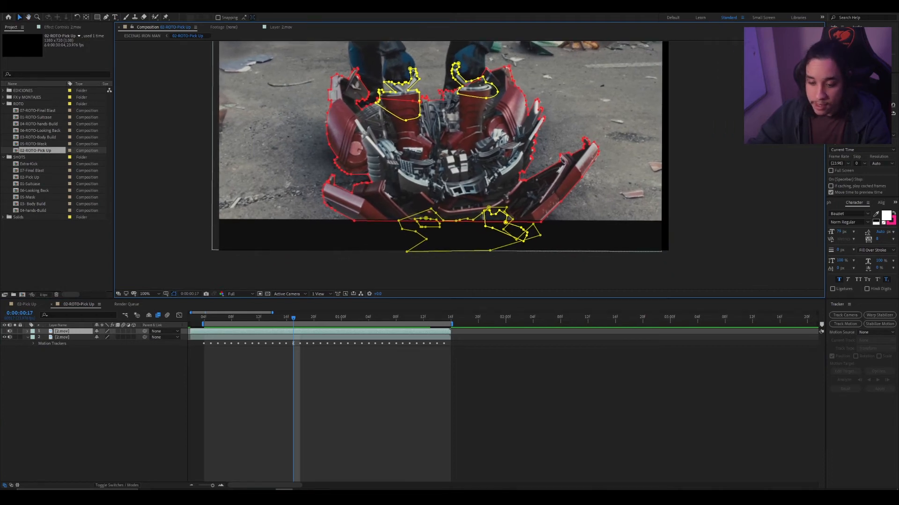
{"action": "key", "text": "Page_Up"}
{"action": "key", "text": "Page_Up"}
{"action": "key", "text": "Page_Up"}
{"action": "key", "text": "Page_Up"}
{"action": "key", "text": "Page_Up"}
{"action": "key", "text": "Page_Up"}
{"action": "key", "text": "Page_Up"}
{"action": "key", "text": "Page_Up"}
{"action": "key", "text": "Page_Up"}
{"action": "key", "text": "Page_Up"}
{"action": "key", "text": "Page_Up"}
{"action": "key", "text": "Page_Up"}
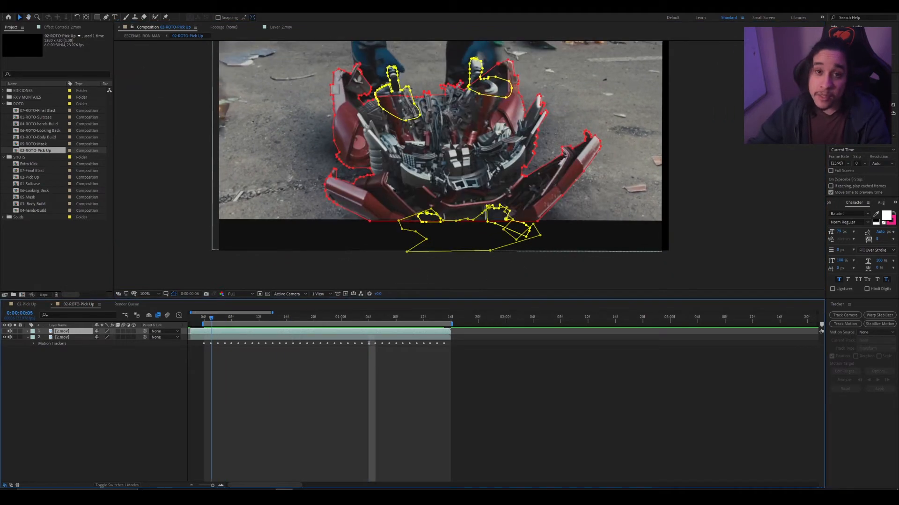
{"action": "key", "text": "Page_Down"}
{"action": "key", "text": "Page_Down"}
{"action": "key", "text": "Page_Down"}
{"action": "key", "text": "Page_Down"}
{"action": "key", "text": "Page_Down"}
{"action": "key", "text": "Page_Down"}
{"action": "key", "text": "Page_Down"}
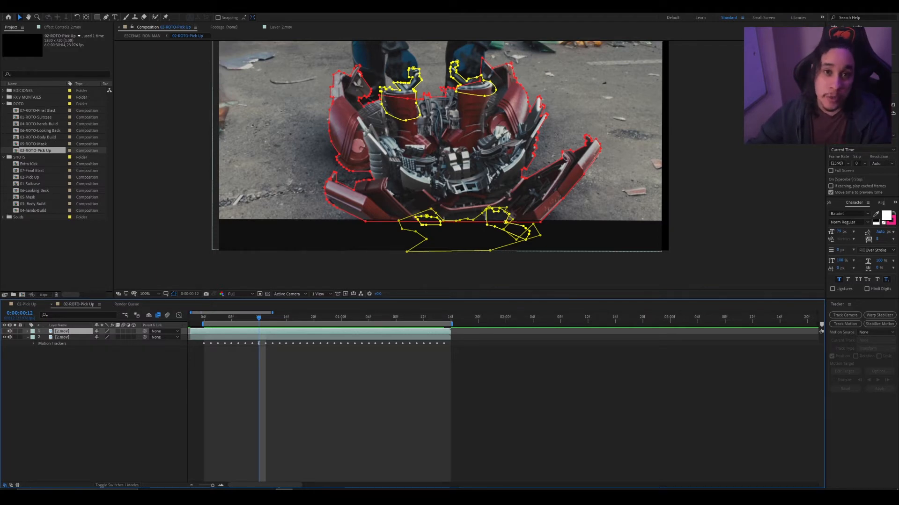
- Play the rotoscoped shot repeatedly and examine how the mask outlines follow the suit as it is lifted
{"action": "key", "text": "space"}
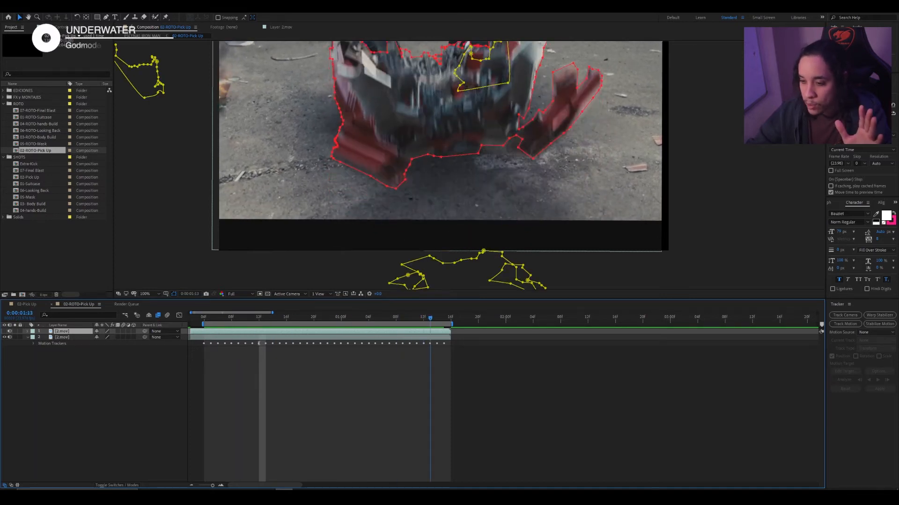
{"action": "left_click", "coordinate": [379, 220]}
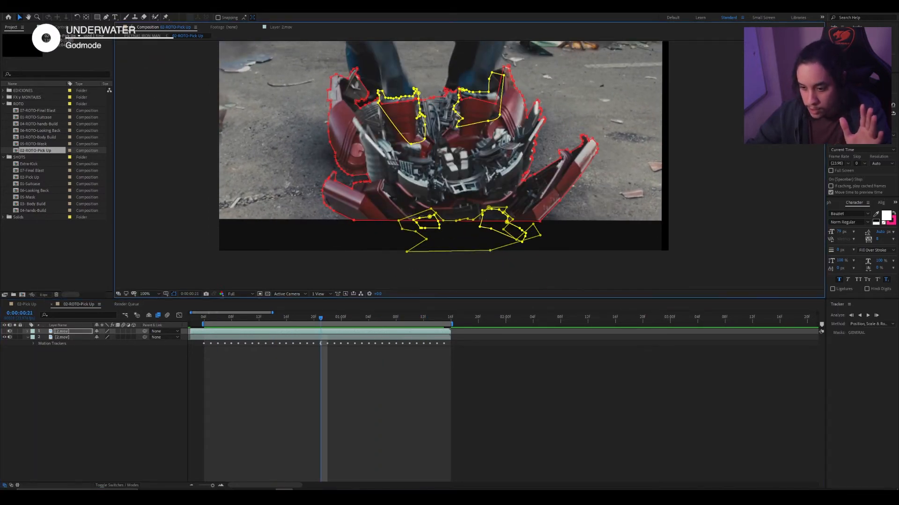
{"action": "key", "text": "KP_0"}
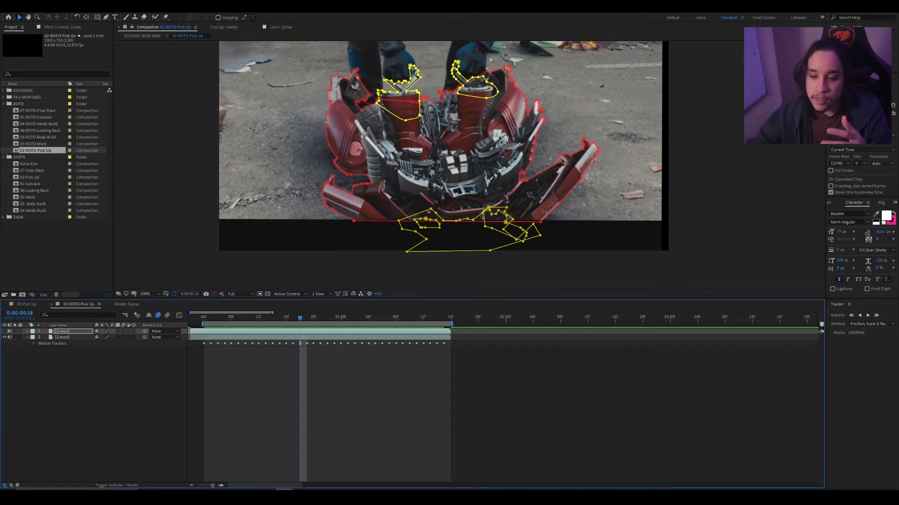
{"action": "left_click", "coordinate": [440, 155]}
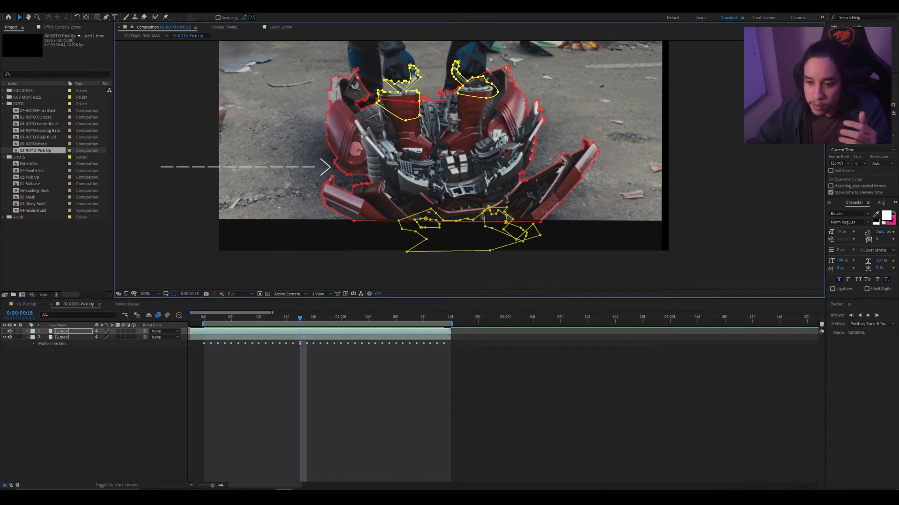
{"action": "key", "text": "space"}
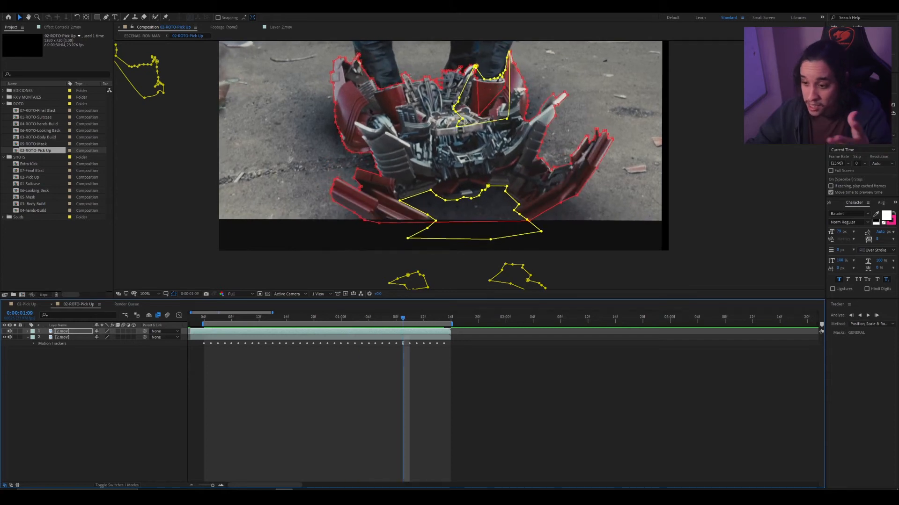
{"action": "left_click", "coordinate": [459, 155]}
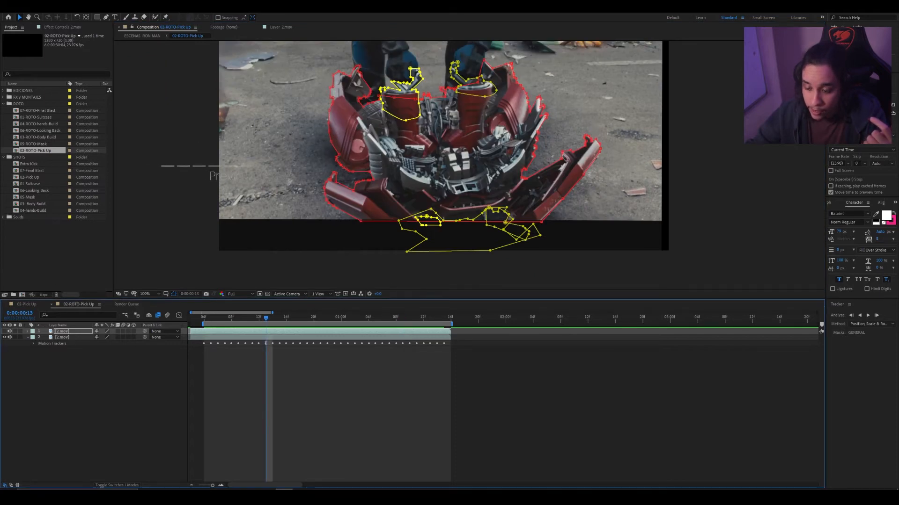
{"action": "key", "text": "space"}
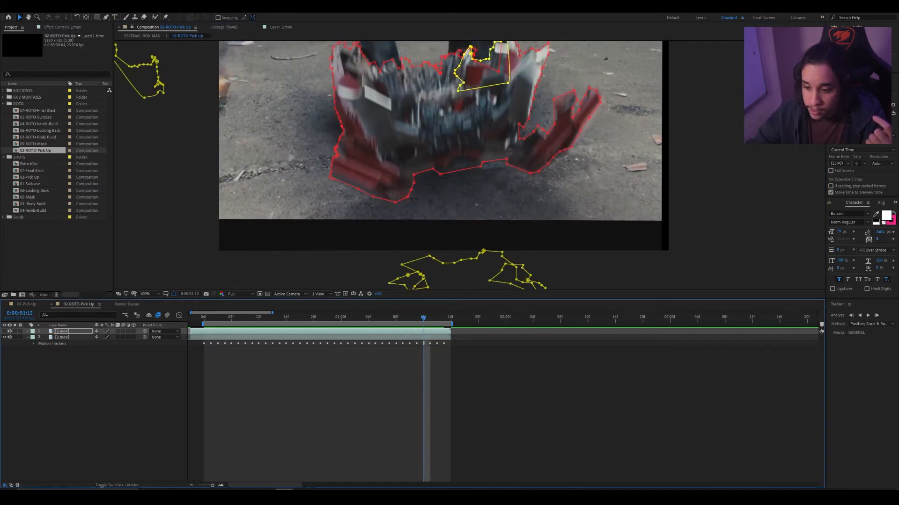
- Compare the suit mask's shape between frames 0:00:01:09 and 0:00:01:12, including the motion-blurred edges
{"action": "left_click_drag", "start_coordinate": [424, 318], "coordinate": [403, 318]}
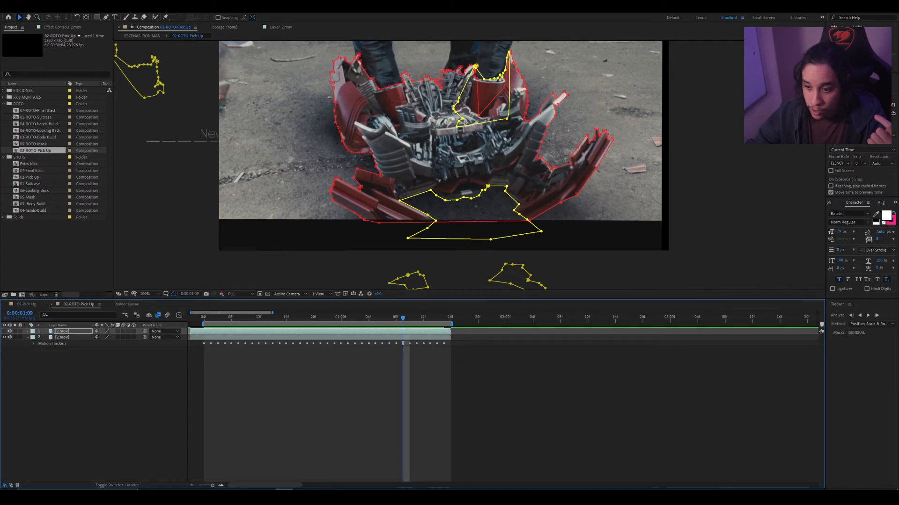
{"action": "key", "text": "Page_Down"}
{"action": "key", "text": "Page_Down"}
{"action": "key", "text": "Page_Down"}
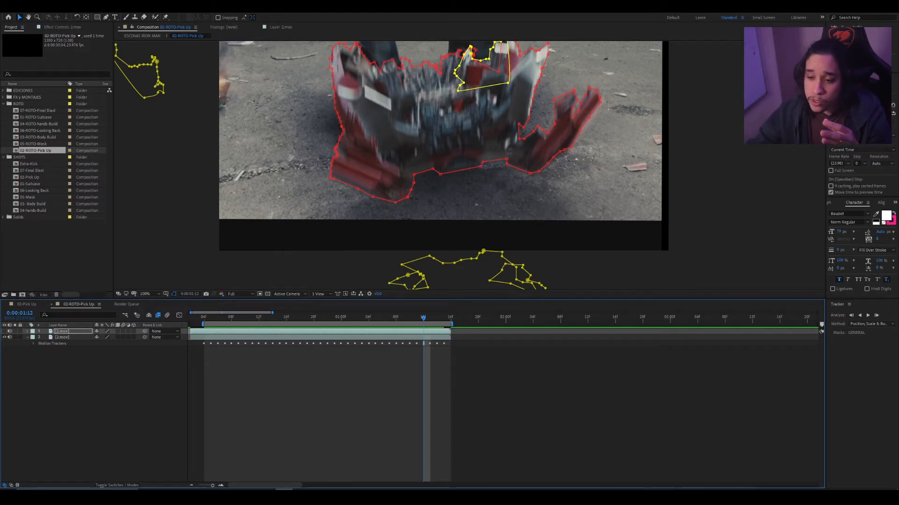
{"action": "left_click_drag", "start_coordinate": [423, 318], "coordinate": [327, 318]}
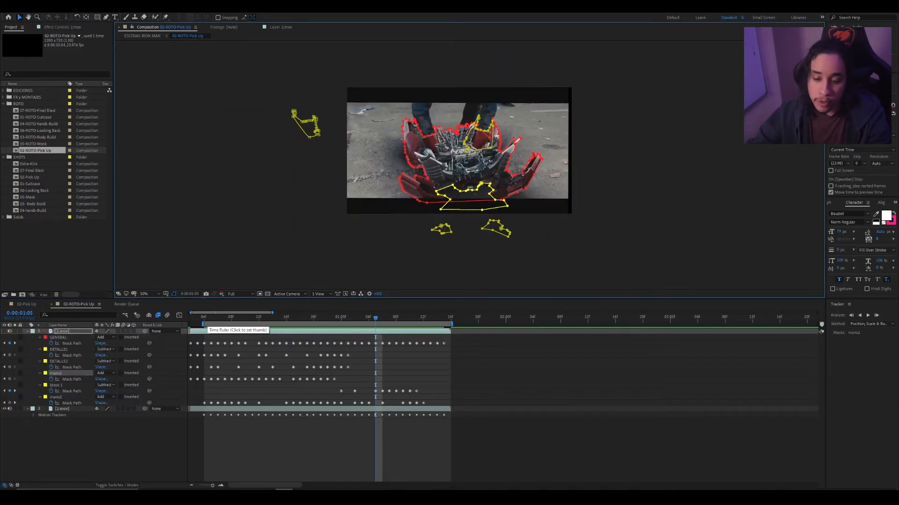
- Preview the masked suit from the start of the shot and check the isolated cutout
{"action": "mouse_move", "coordinate": [207, 318]}
{"action": "left_mouse_down"}
{"action": "mouse_move", "coordinate": [409, 318]}
{"action": "mouse_move", "coordinate": [205, 318]}
{"action": "mouse_move", "coordinate": [218, 318]}
{"action": "left_mouse_up"}
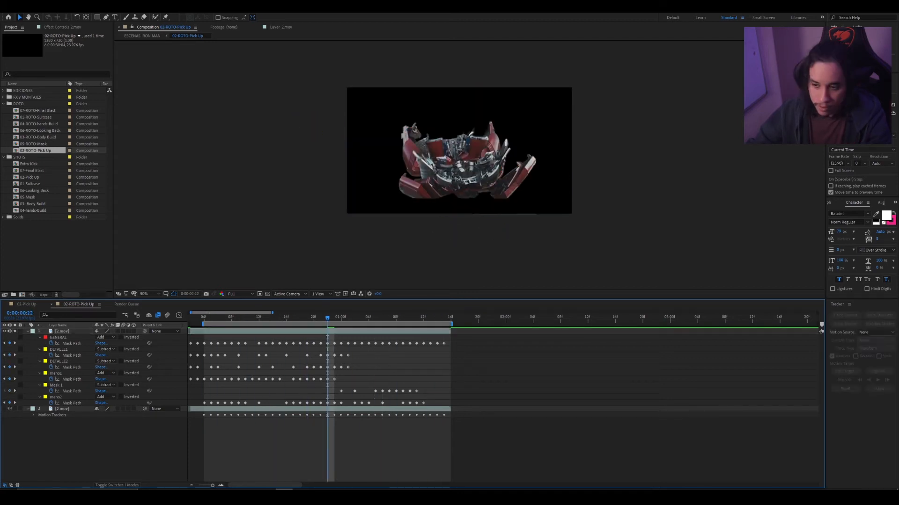
{"action": "key", "text": "space"}
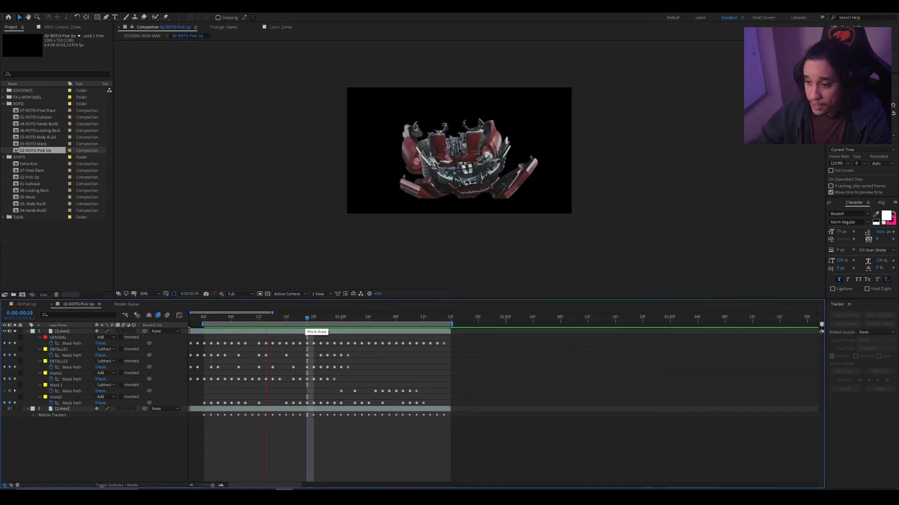
{"action": "key", "text": "space"}
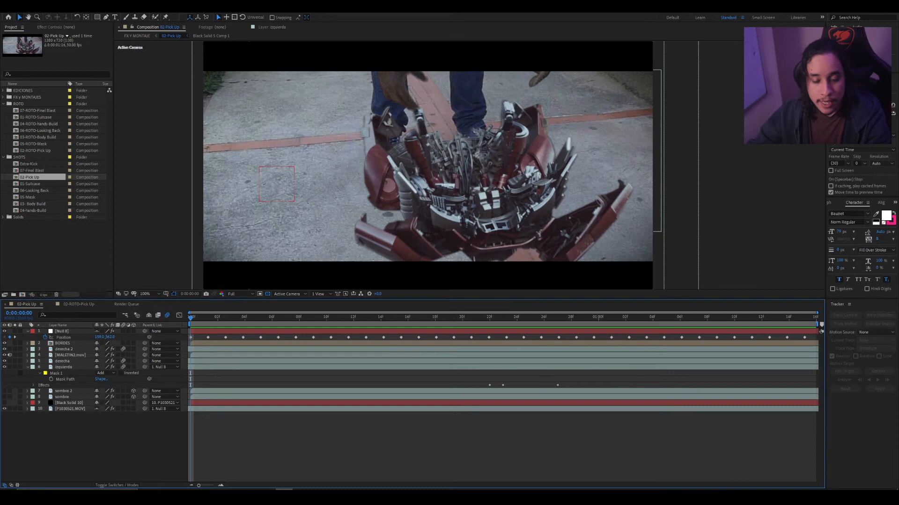
- Set the parent of the P1030521.MOV footage layer in the 02-Pick Up composition to None and preview the bare footage
{"action": "left_click", "coordinate": [62, 331]}
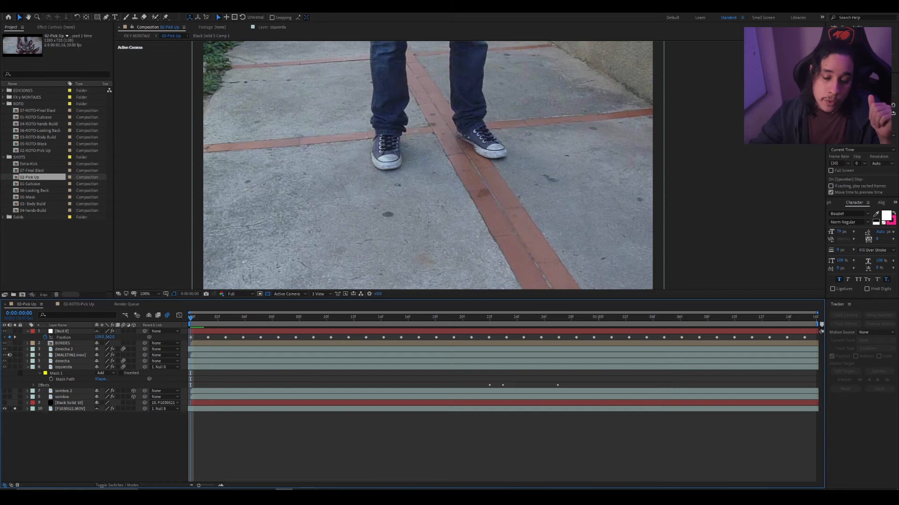
{"action": "left_click", "coordinate": [70, 409]}
{"action": "left_click", "coordinate": [164, 409]}
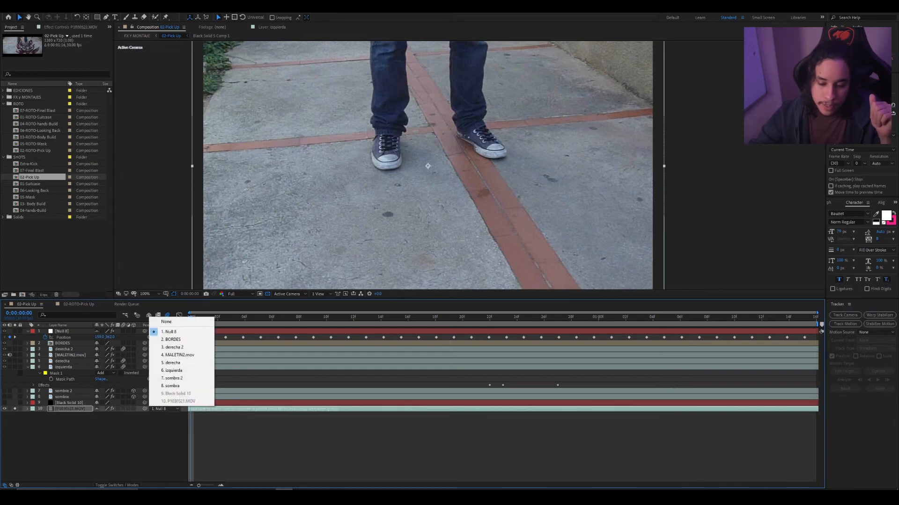
{"action": "left_click", "coordinate": [165, 321]}
{"action": "key", "text": "ctrl+shift+a"}
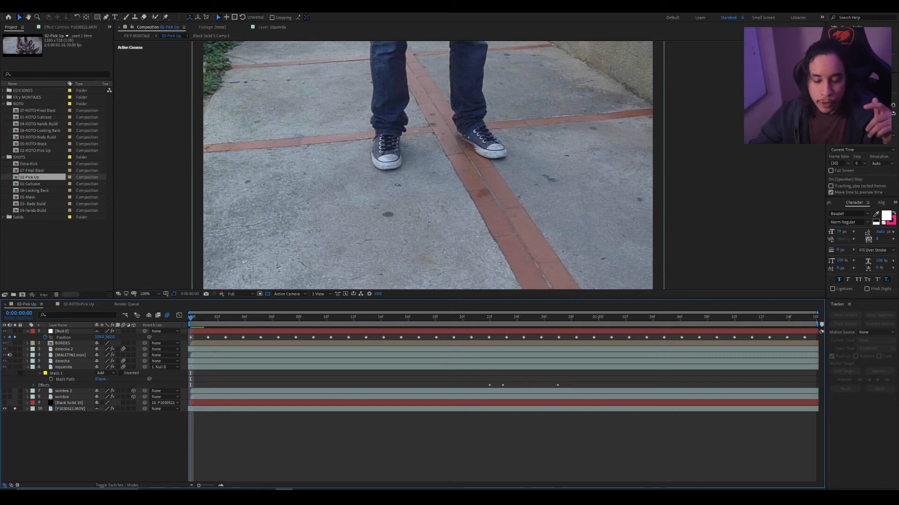
{"action": "key", "text": "space"}
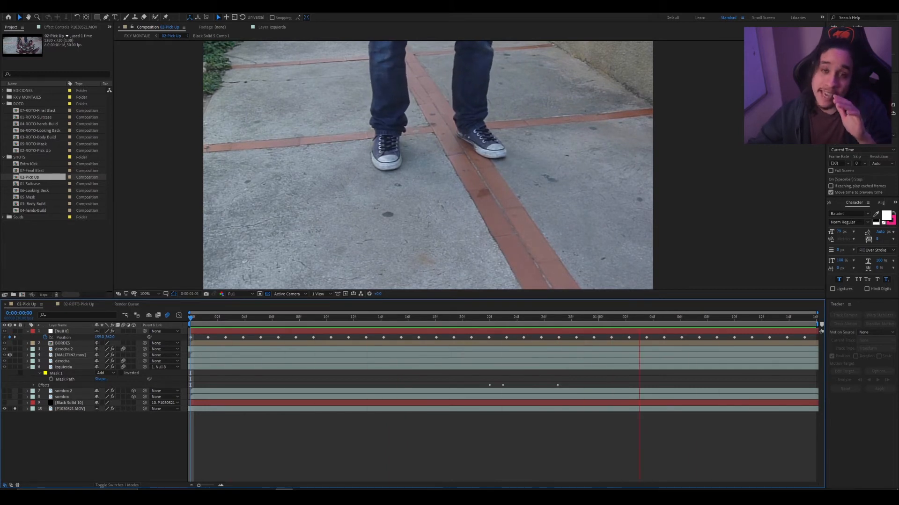
{"action": "left_click", "coordinate": [190, 318]}
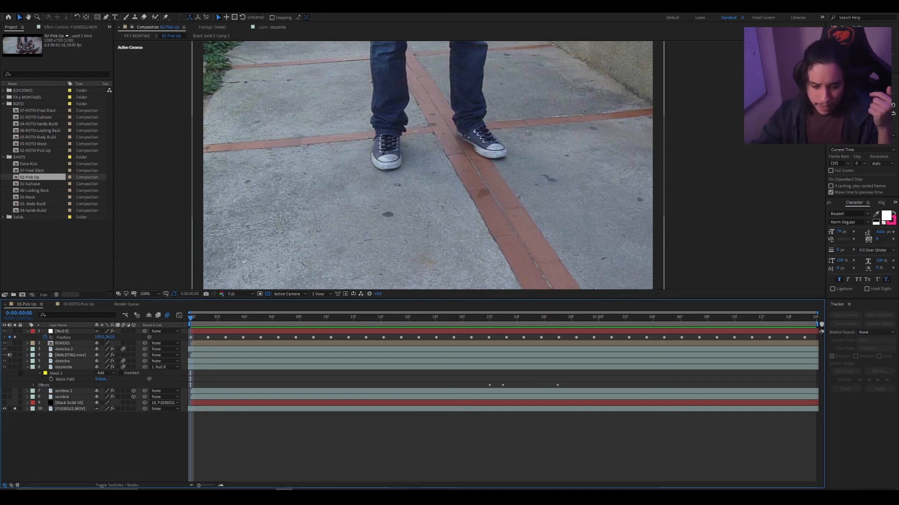
- Parent the P1030521.MOV footage layer to Null 8 and preview its tracked motion within the whole frame
{"action": "left_click_drag", "start_coordinate": [144, 409], "coordinate": [61, 331]}
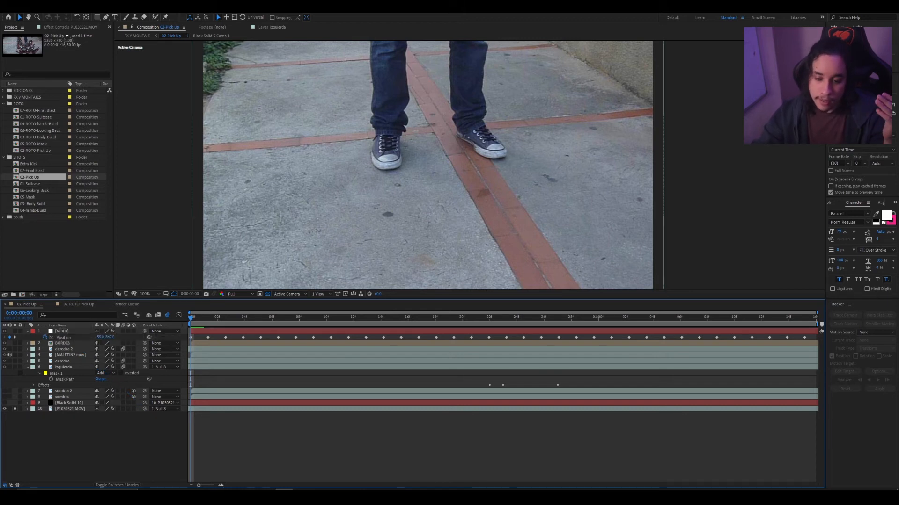
{"action": "key", "text": "space"}
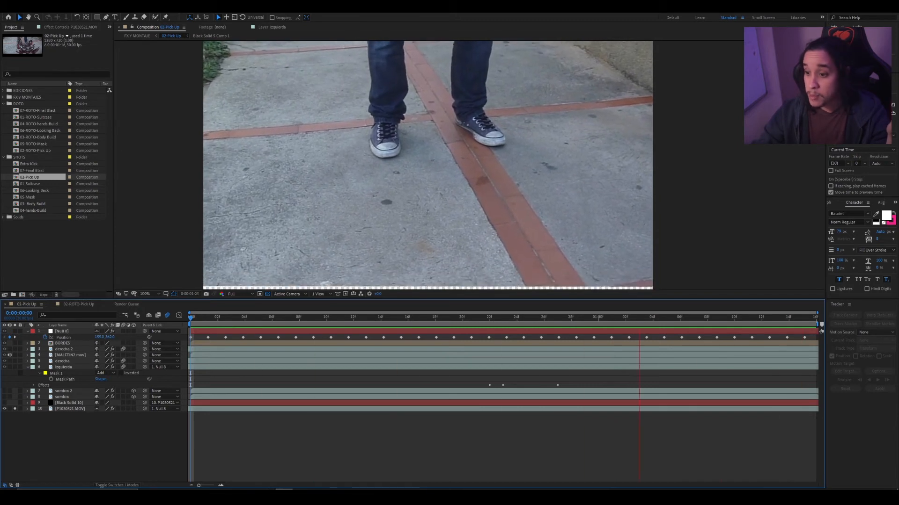
{"action": "scroll", "coordinate": [459, 166], "scroll_direction": "down", "scroll_amount": 3}
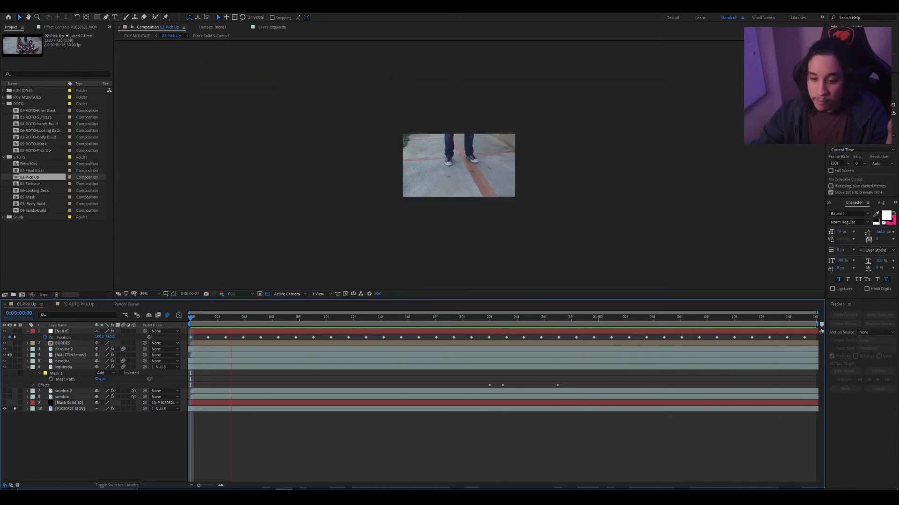
{"action": "key", "text": "space"}
{"action": "key", "text": "space"}
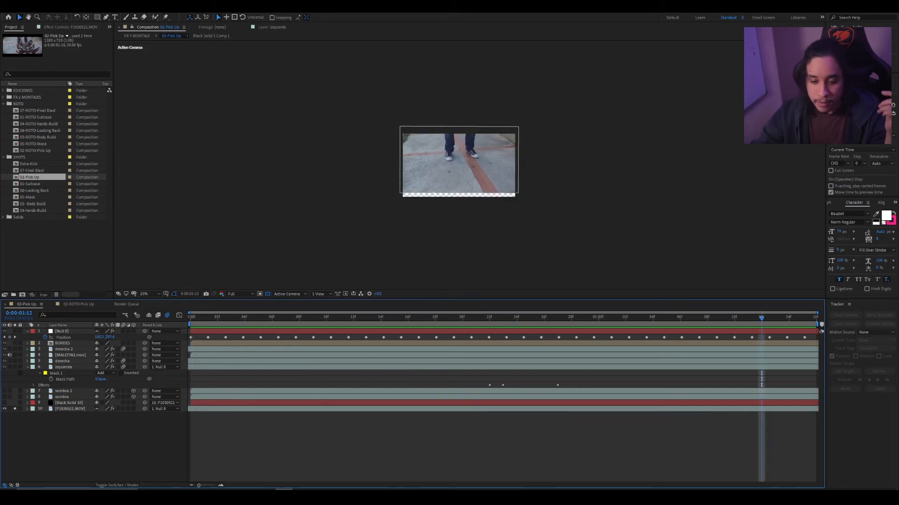
{"action": "left_click", "coordinate": [267, 294]}
{"action": "left_click", "coordinate": [267, 294]}
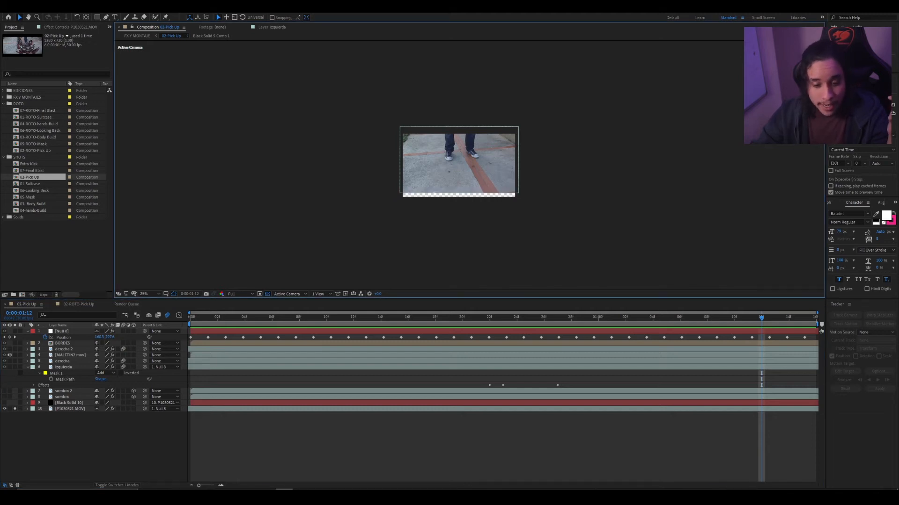
- Solo the BORDES and MALETIN2.mov layers with the footage and preview the suit over the tracked shot
{"action": "left_click", "coordinate": [15, 344]}
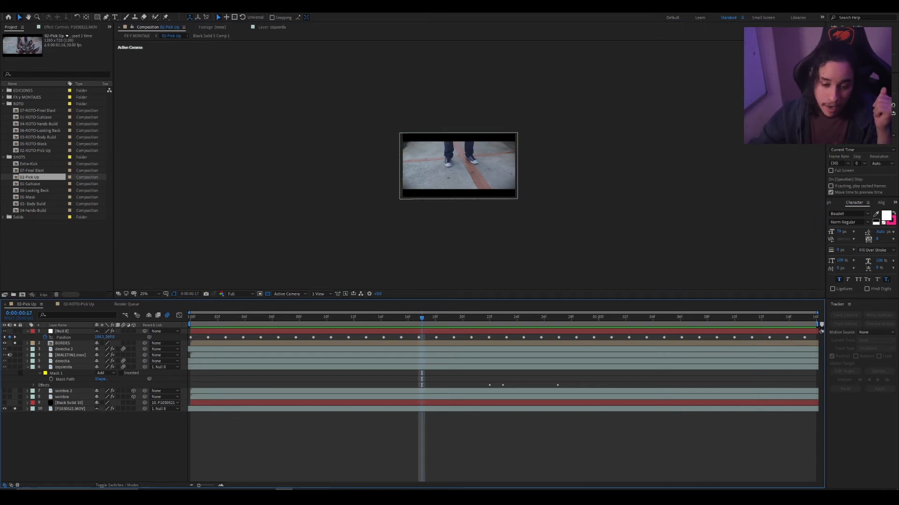
{"action": "left_click", "coordinate": [70, 355]}
{"action": "key", "text": "space"}
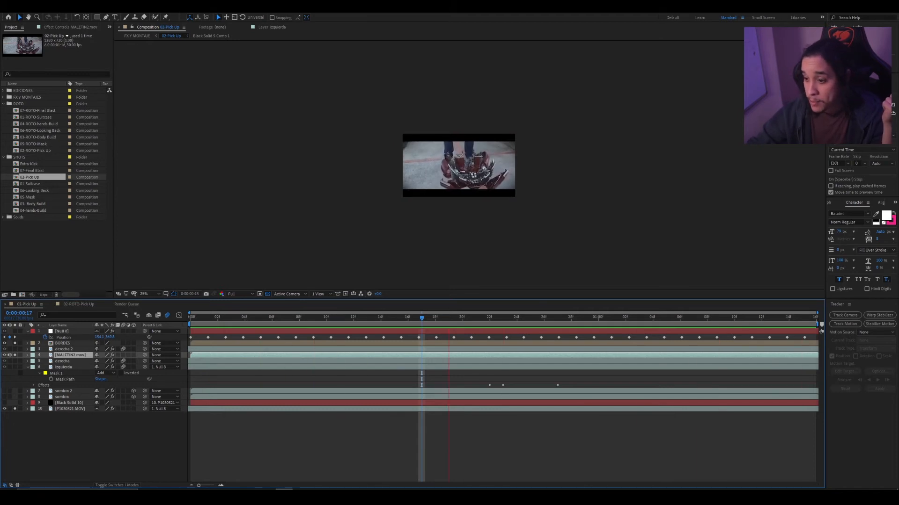
{"action": "key", "text": "space"}
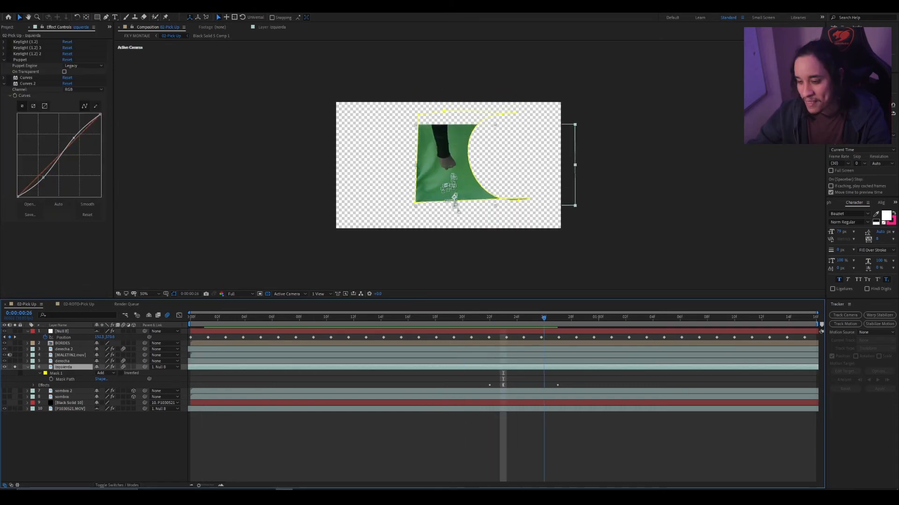
- Set Mask 1 of the izquierda layer to None and inspect the unmasked green-screen footage at frames 20 and 10
{"action": "left_click", "coordinate": [102, 373]}
{"action": "left_click", "coordinate": [104, 376]}
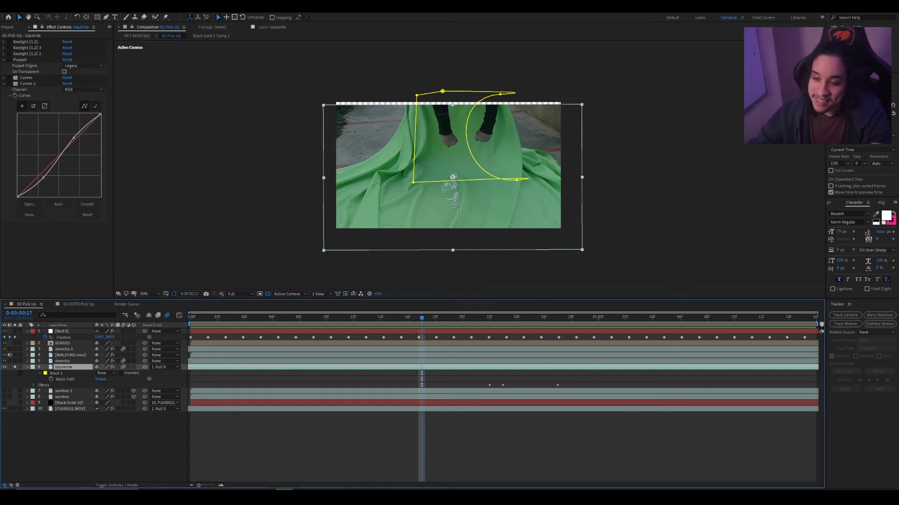
{"action": "left_click_drag", "start_coordinate": [422, 318], "coordinate": [462, 318]}
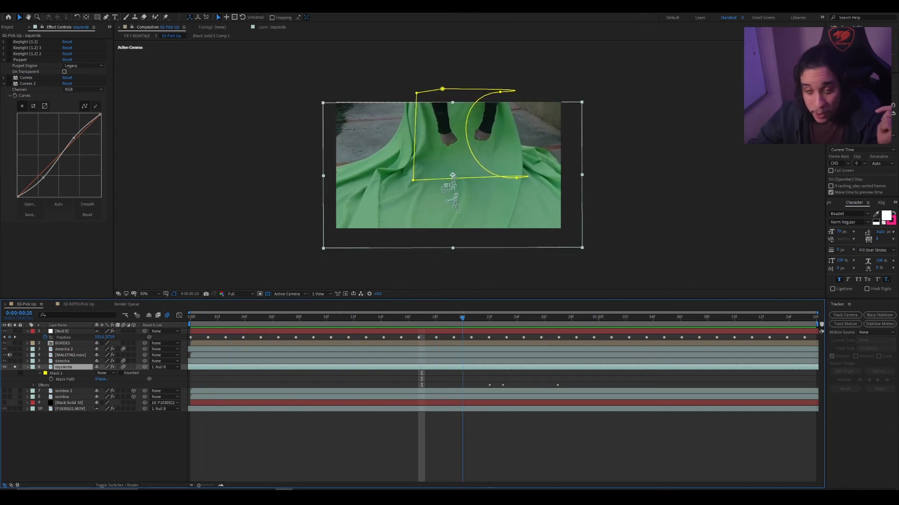
{"action": "left_click", "coordinate": [326, 318]}
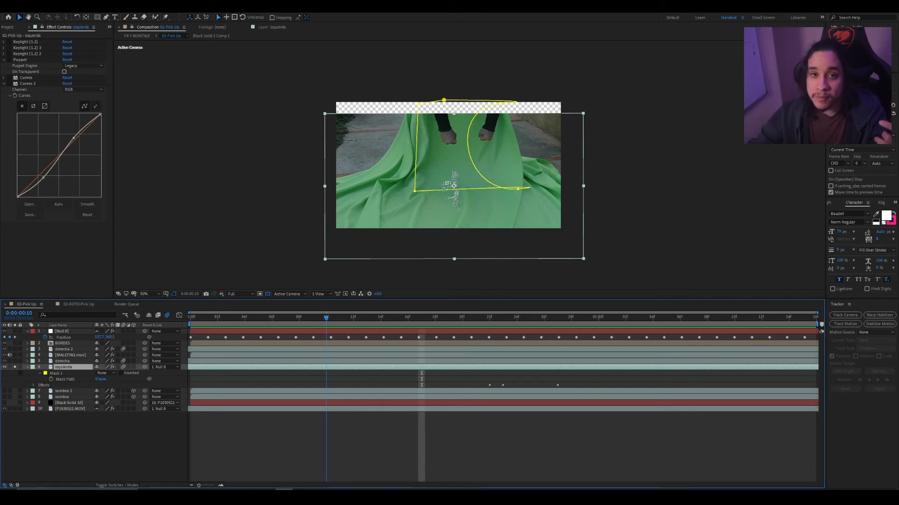
{"action": "mouse_move", "coordinate": [326, 318]}
{"action": "left_mouse_down"}
{"action": "mouse_move", "coordinate": [204, 318]}
{"action": "mouse_move", "coordinate": [326, 318]}
{"action": "left_mouse_up"}
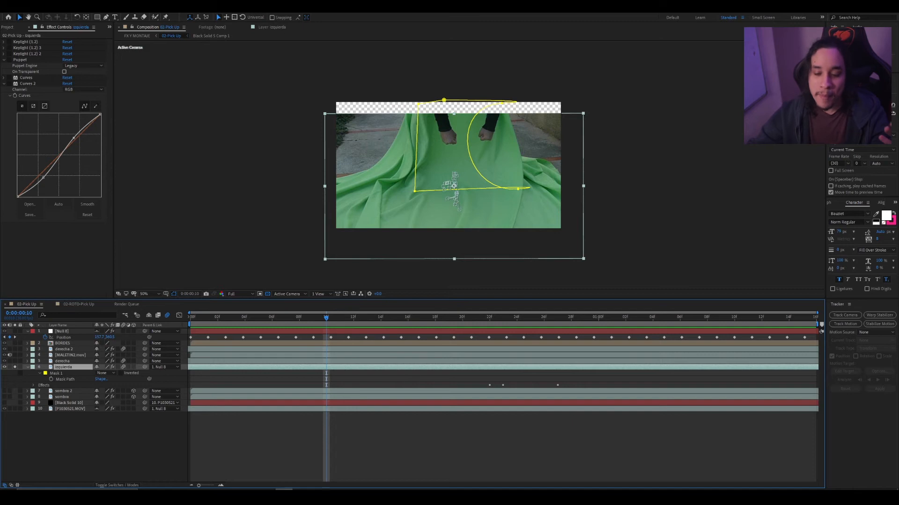
- Enable the Keylight (1.2) 3 effect on the masked izquierda layer and check the keyed arm
{"action": "left_click_drag", "start_coordinate": [217, 318], "coordinate": [272, 318]}
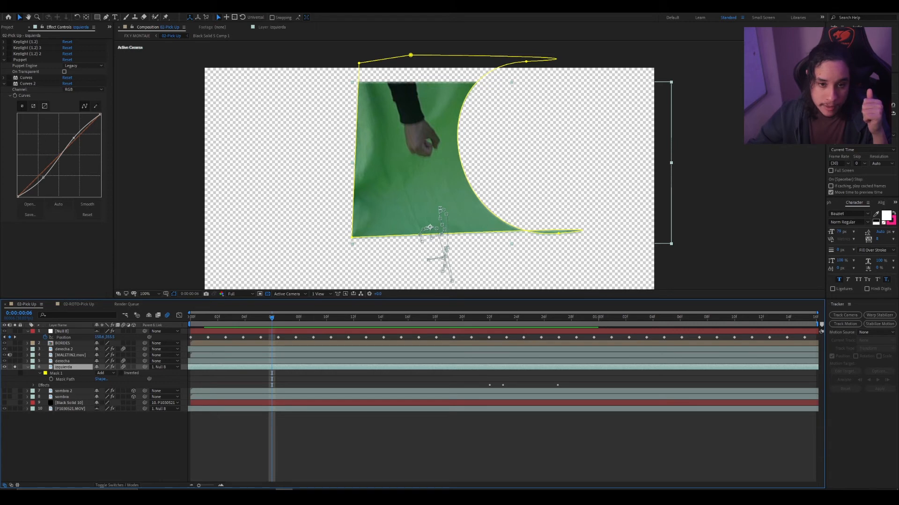
{"action": "left_click", "coordinate": [9, 47]}
{"action": "left_click_drag", "start_coordinate": [421, 319], "coordinate": [285, 319]}
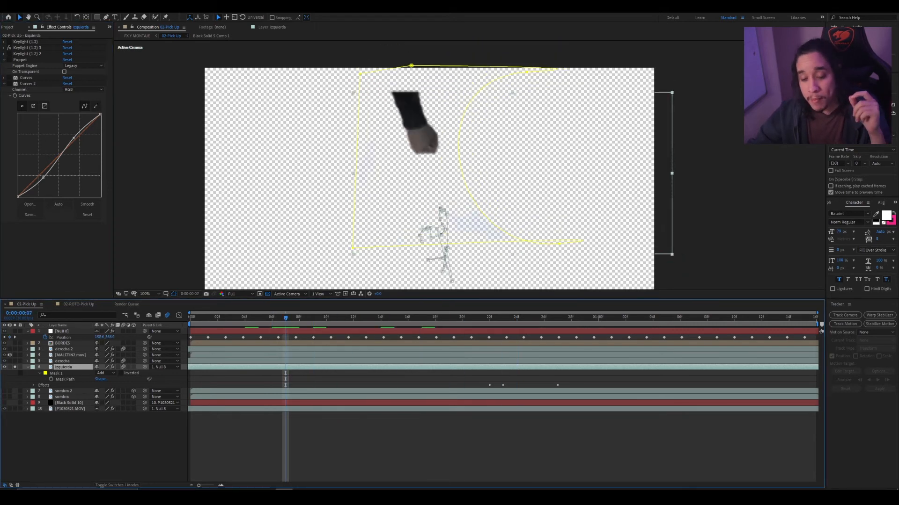
- Show the izquierda layer's Position keyframes and compare the arm's motion with the suit between frames 3 and 15
{"action": "key", "text": "p"}
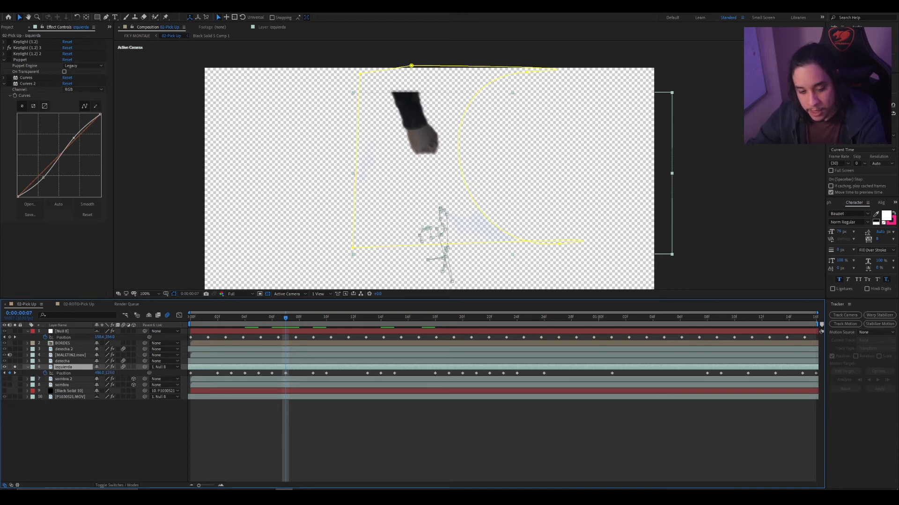
{"action": "key", "text": "space"}
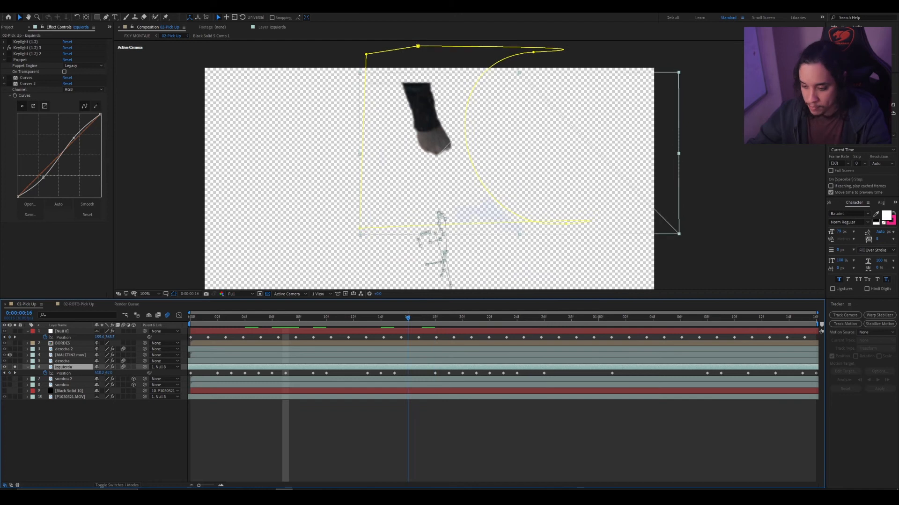
{"action": "left_click_drag", "start_coordinate": [625, 319], "coordinate": [230, 318]}
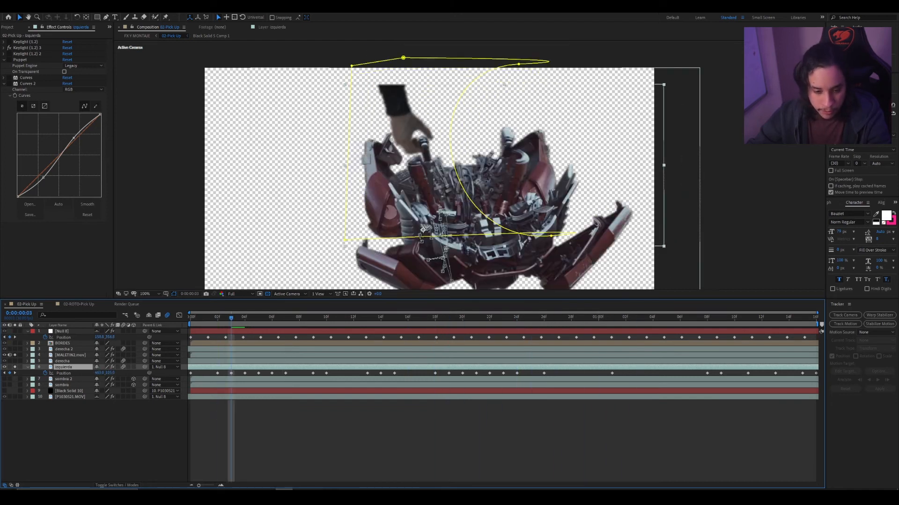
{"action": "left_click_drag", "start_coordinate": [231, 318], "coordinate": [394, 318]}
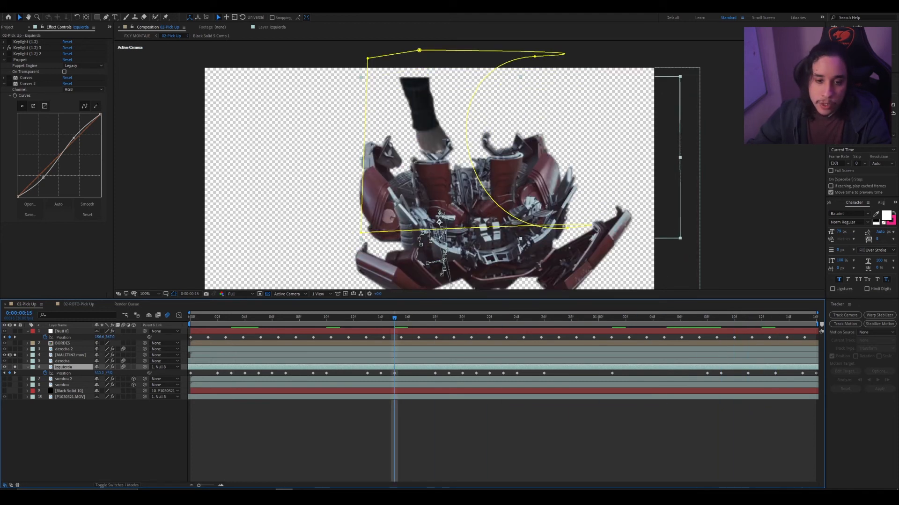
- Enable the Puppet effect on the izquierda layer and display its arm pins at frame 0:00:00:12
{"action": "left_click", "coordinate": [9, 60]}
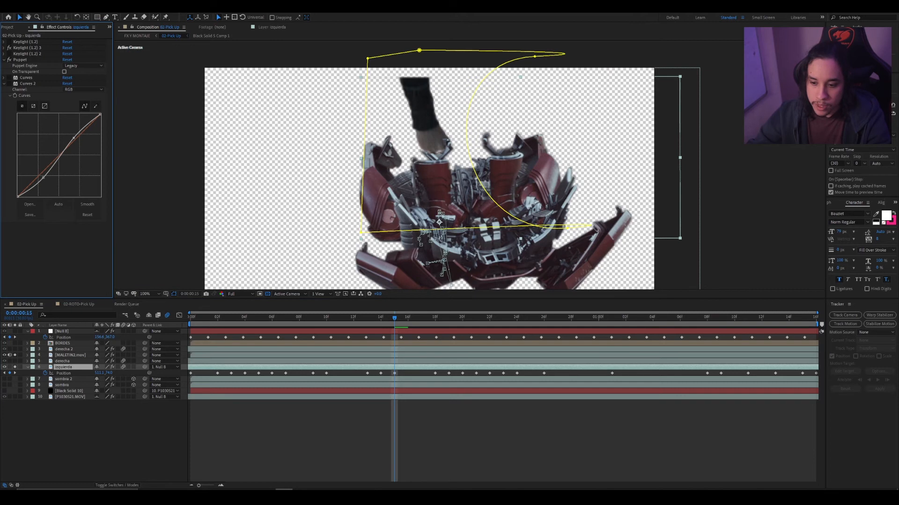
{"action": "left_click", "coordinate": [299, 318]}
{"action": "left_click", "coordinate": [354, 318]}
{"action": "left_click", "coordinate": [20, 60]}
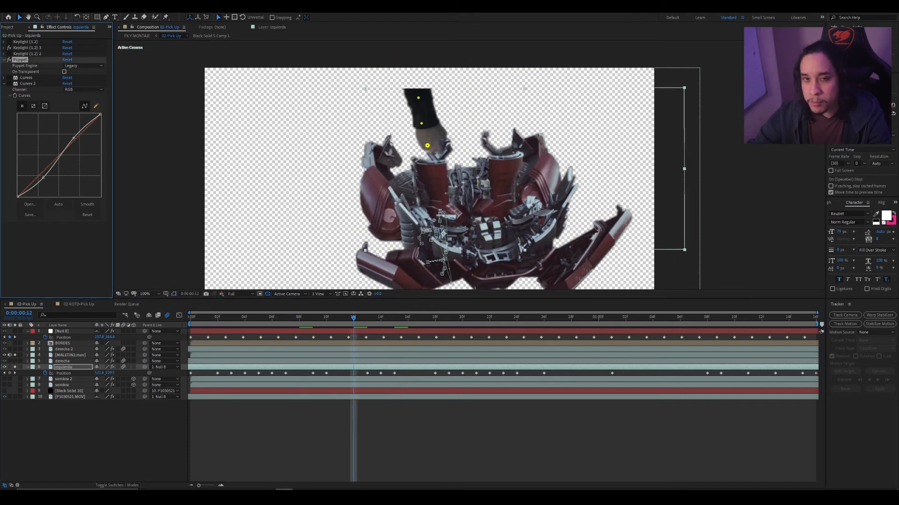
- Try to bend the arm by moving the Puppet pin on the hand, undoing each attempt
{"action": "left_click_drag", "start_coordinate": [428, 145], "coordinate": [432, 95]}
{"action": "key", "text": "ctrl+z"}
{"action": "key", "text": "ctrl+z"}
{"action": "left_click_drag", "start_coordinate": [438, 138], "coordinate": [423, 149]}
{"action": "key", "text": "ctrl+z"}
- Undo the remaining Puppet changes on the izquierda layer
{"action": "key", "text": "ctrl+z"}
{"action": "key", "text": "ctrl+z"}
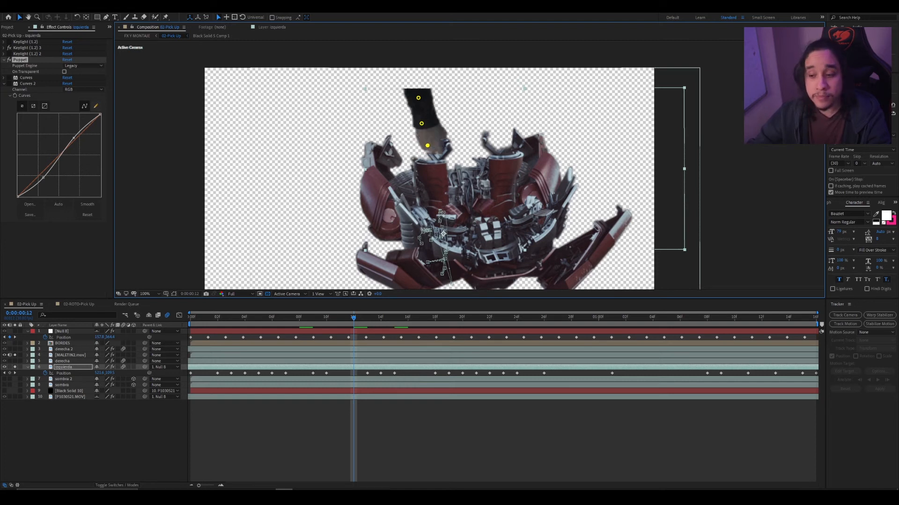
{"action": "key", "text": "ctrl+z"}
{"action": "key", "text": "ctrl+z"}
{"action": "key", "text": "ctrl+z"}
{"action": "key", "text": "ctrl+z"}
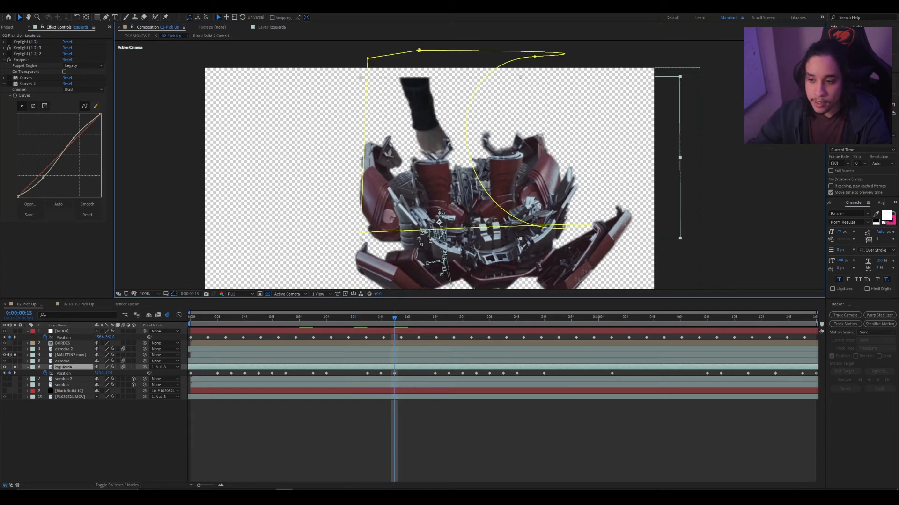
{"action": "key", "text": "ctrl+z"}
{"action": "key", "text": "ctrl+z"}
{"action": "key", "text": "ctrl+z"}
{"action": "key", "text": "ctrl+z"}
{"action": "key", "text": "ctrl+z"}
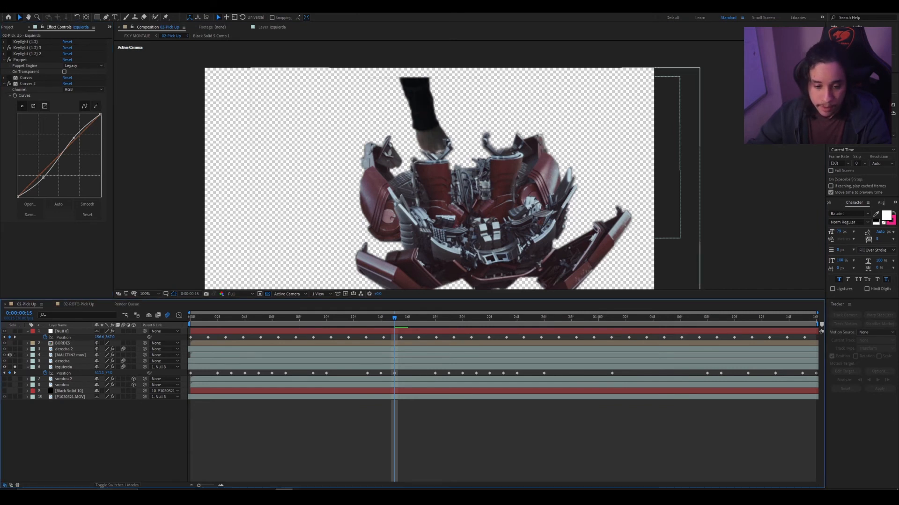
{"action": "key", "text": "ctrl+z"}
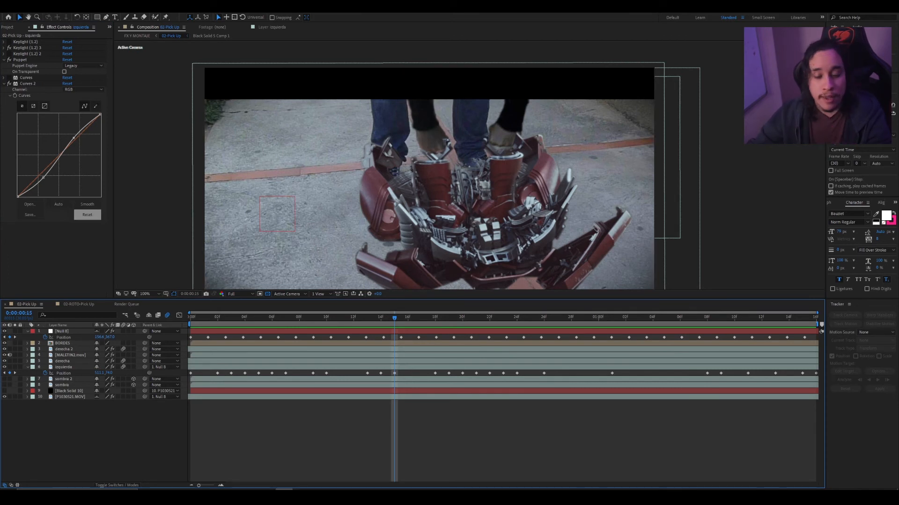
- Select the derecha layer and check its hand against the suit at frame 0:00:00:05
{"action": "left_click", "coordinate": [63, 361]}
{"action": "left_click", "coordinate": [15, 361]}
{"action": "left_click", "coordinate": [15, 362]}
{"action": "left_click_drag", "start_coordinate": [394, 319], "coordinate": [272, 319]}
{"action": "key", "text": "Page_Up"}
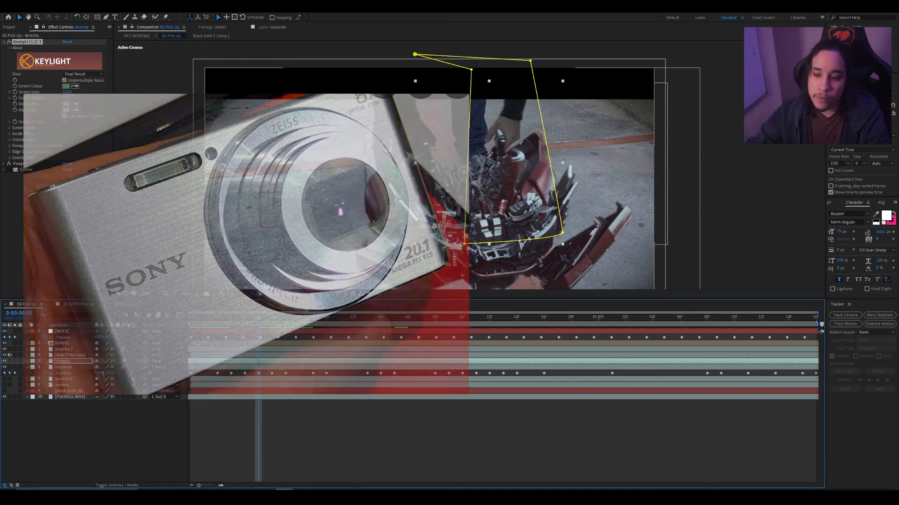
- Examine the footage's pixel quality up close around the pavement, the brick line and the suit's edge
{"action": "scroll", "coordinate": [470, 165], "scroll_direction": "up", "scroll_amount": 2}
{"action": "scroll", "coordinate": [470, 165], "scroll_direction": "down", "scroll_amount": 1}
{"action": "left_click_drag", "start_coordinate": [433, 147], "coordinate": [508, 214]}
{"action": "scroll", "coordinate": [469, 165], "scroll_direction": "up", "scroll_amount": 1}
{"action": "scroll", "coordinate": [469, 165], "scroll_direction": "down", "scroll_amount": 1}
{"action": "scroll", "coordinate": [469, 166], "scroll_direction": "up", "scroll_amount": 1}
{"action": "left_click_drag", "start_coordinate": [421, 210], "coordinate": [623, 110]}
{"action": "scroll", "coordinate": [469, 165], "scroll_direction": "down", "scroll_amount": 1}
{"action": "scroll", "coordinate": [469, 165], "scroll_direction": "up", "scroll_amount": 1}
{"action": "scroll", "coordinate": [469, 165], "scroll_direction": "up", "scroll_amount": 1}
{"action": "left_click_drag", "start_coordinate": [421, 163], "coordinate": [530, 172]}
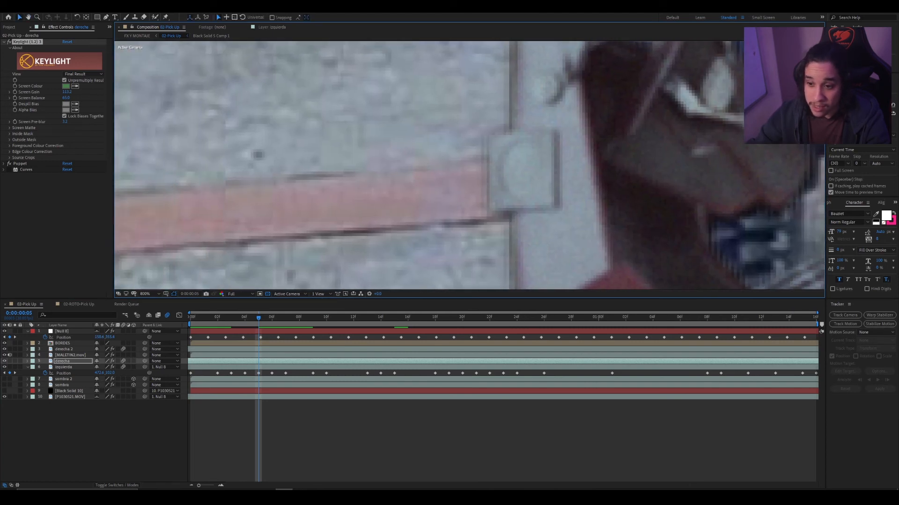
{"action": "left_click_drag", "start_coordinate": [469, 165], "coordinate": [482, 218]}
{"action": "scroll", "coordinate": [469, 165], "scroll_direction": "up", "scroll_amount": 1}
{"action": "scroll", "coordinate": [469, 165], "scroll_direction": "down", "scroll_amount": 1}
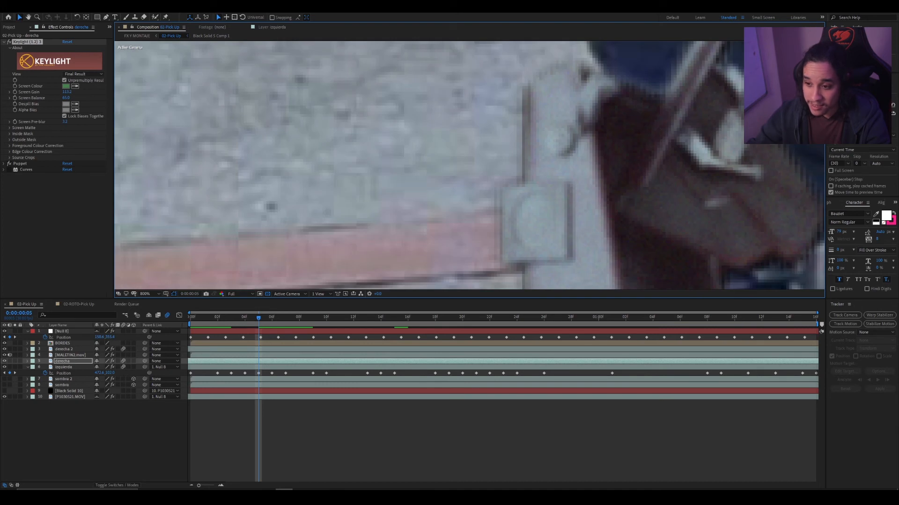
- Start a screen-capture annotation and outline the square pixel blocks in the magnified pavement with adjacent red rectangles
{"action": "key", "text": "ctrl+Print"}
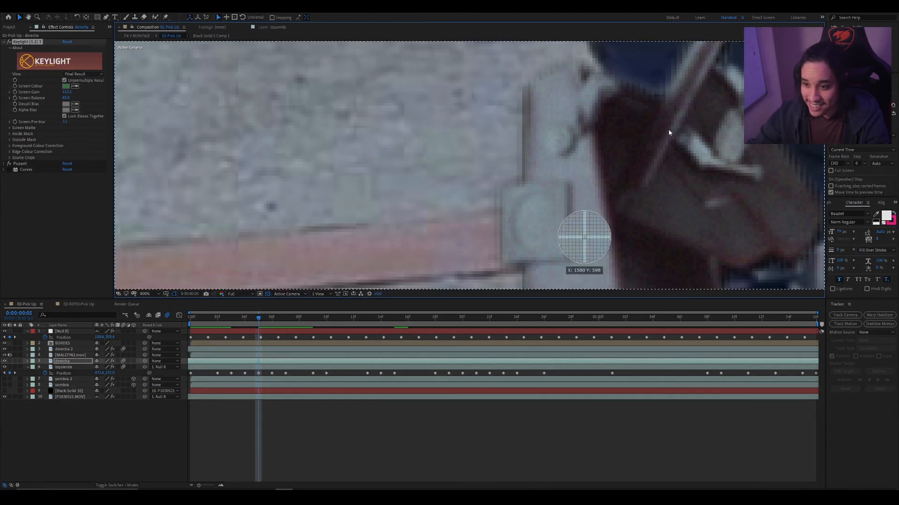
{"action": "left_click", "coordinate": [433, 127]}
{"action": "left_click_drag", "start_coordinate": [428, 133], "coordinate": [461, 326]}
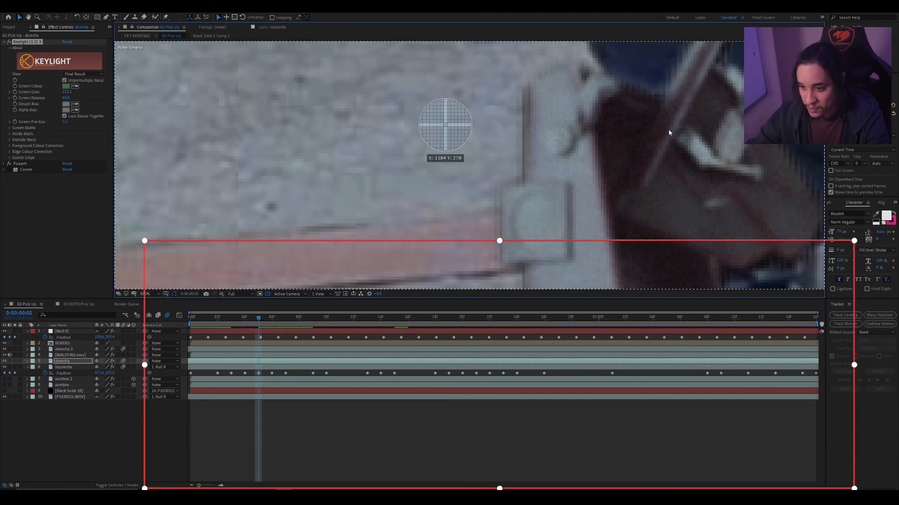
{"action": "left_click_drag", "start_coordinate": [402, 108], "coordinate": [472, 177]}
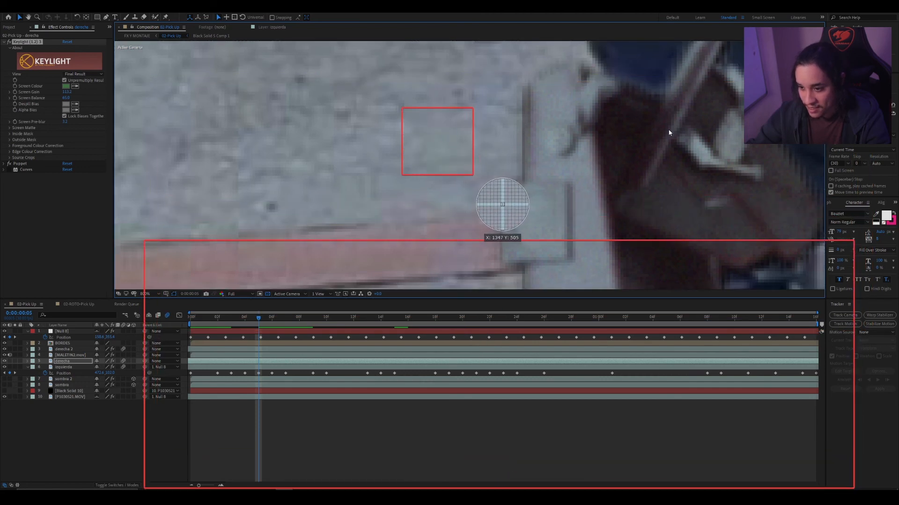
{"action": "left_click_drag", "start_coordinate": [354, 103], "coordinate": [355, 173]}
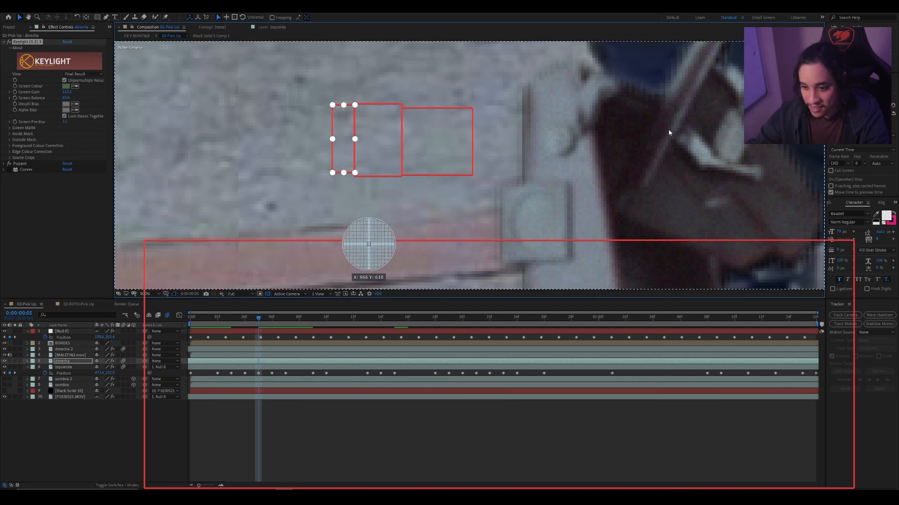
{"action": "left_click_drag", "start_coordinate": [239, 105], "coordinate": [309, 177]}
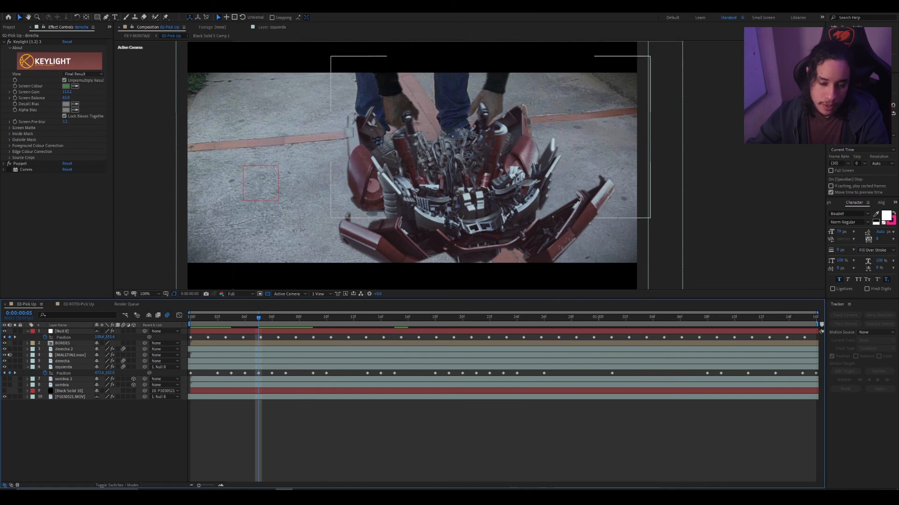
- Select the sombra 2 layer and examine its mask beneath the suit along with its Keylight, Levels and Fast Blur effects
{"action": "left_click", "coordinate": [63, 380]}
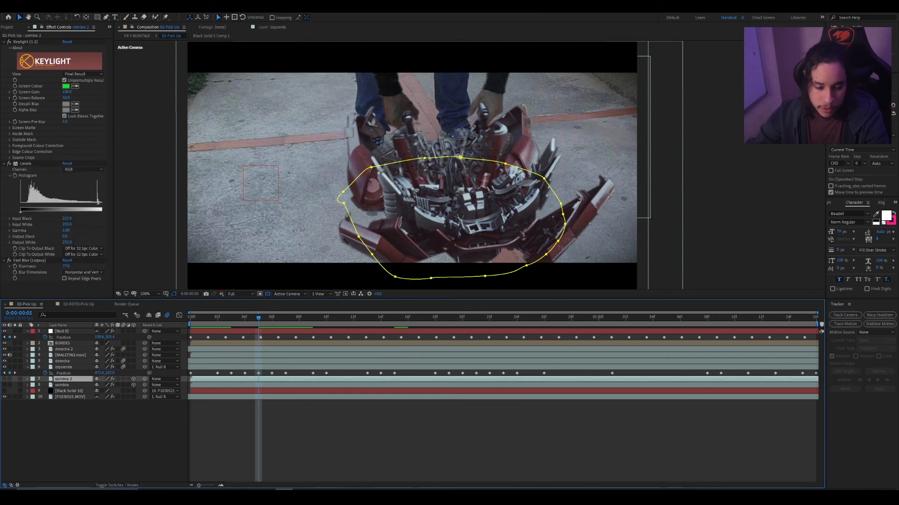
{"action": "key", "text": "comma"}
{"action": "key", "text": "period"}
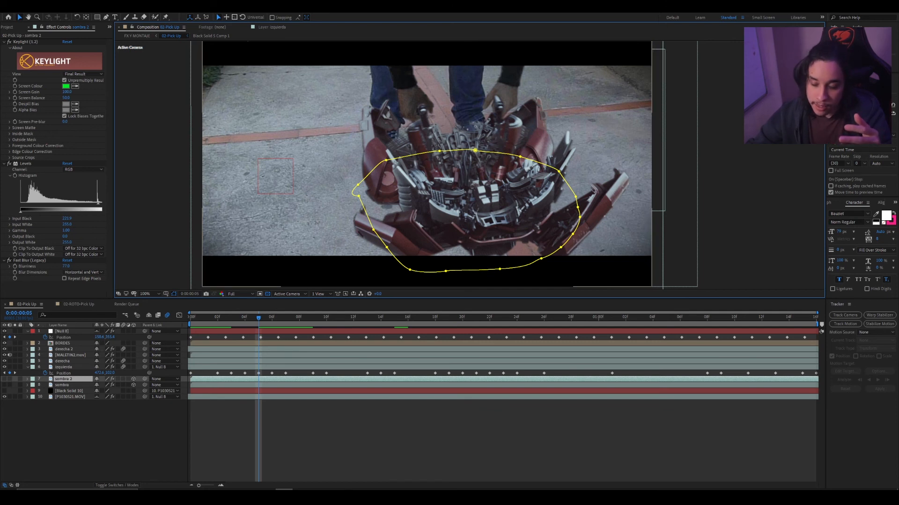
{"action": "key", "text": "comma"}
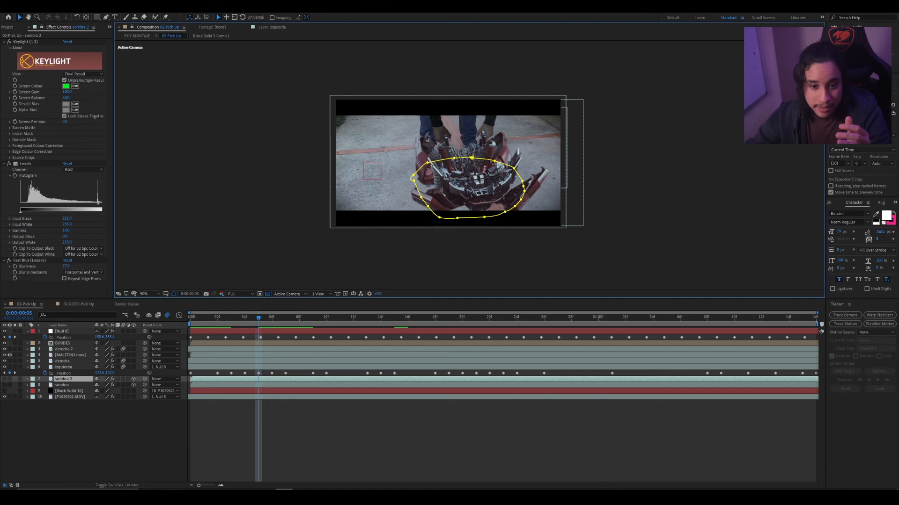
- Scrub the composition to frame 0:00:00:09 and select the izquierda layer to check its arm against the suit
{"action": "left_click", "coordinate": [78, 304]}
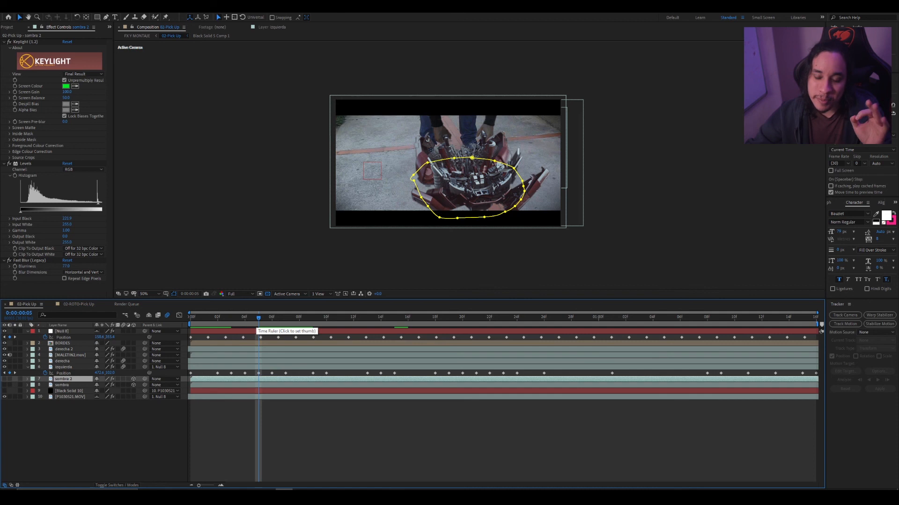
{"action": "left_click_drag", "start_coordinate": [259, 319], "coordinate": [273, 320]}
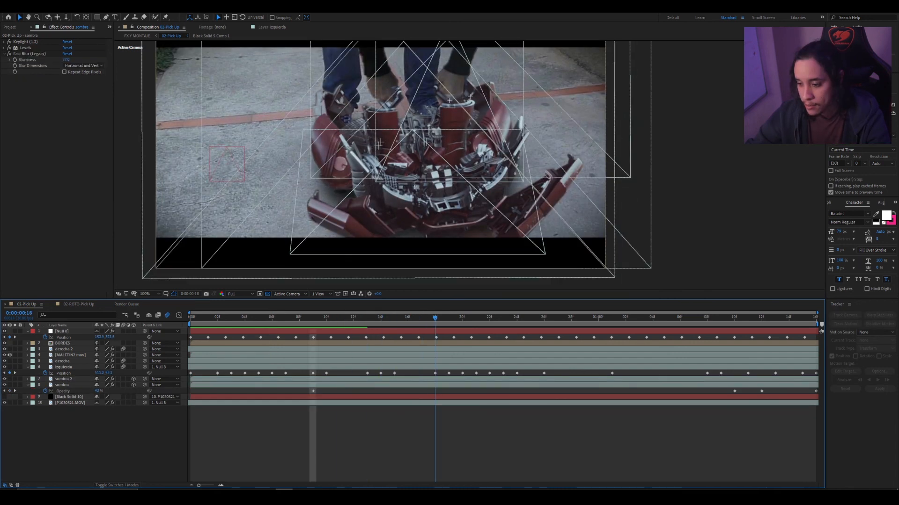
{"action": "left_click_drag", "start_coordinate": [434, 319], "coordinate": [312, 318]}
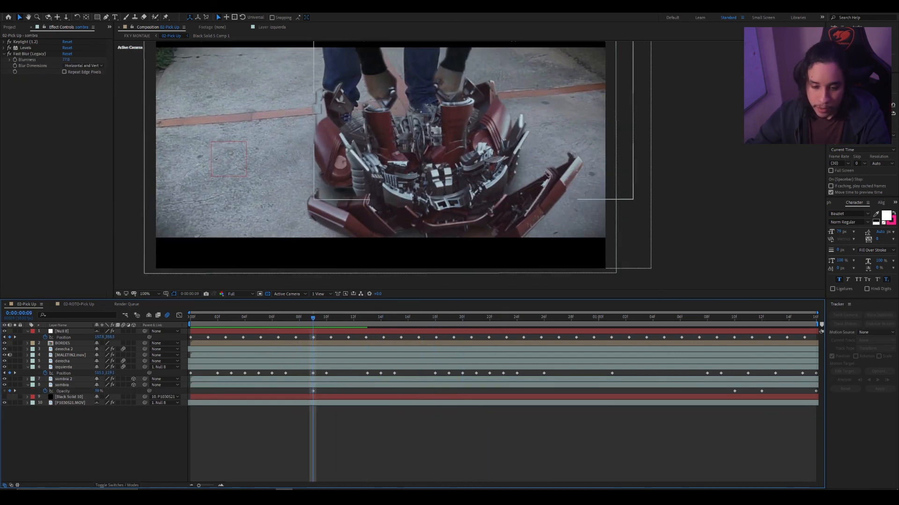
{"action": "left_click", "coordinate": [70, 367]}
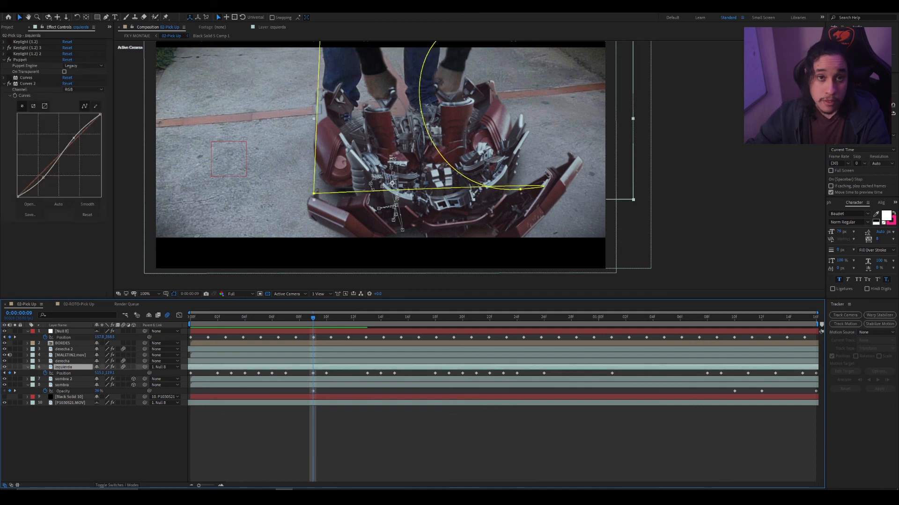
{"action": "left_click", "coordinate": [71, 435]}
- Reveal the opacity keyframes of the sombra and sombra 2 layers and review the shadows up to 0:00:01:10
{"action": "left_click", "coordinate": [64, 379]}
{"action": "left_click", "coordinate": [62, 385], "text": "shift"}
{"action": "left_click", "coordinate": [70, 435]}
{"action": "left_click", "coordinate": [62, 386]}
{"action": "left_click", "coordinate": [63, 379], "text": "shift"}
{"action": "key", "text": "t"}
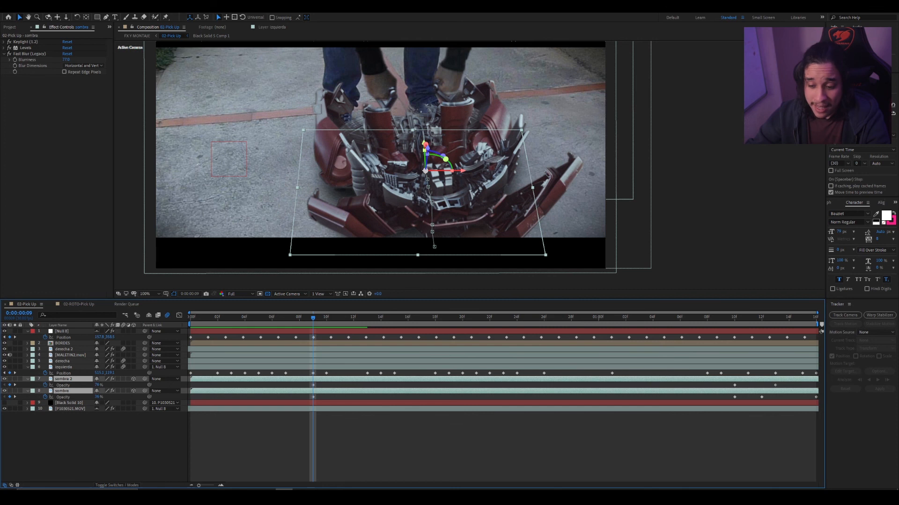
{"action": "left_click_drag", "start_coordinate": [312, 318], "coordinate": [598, 318]}
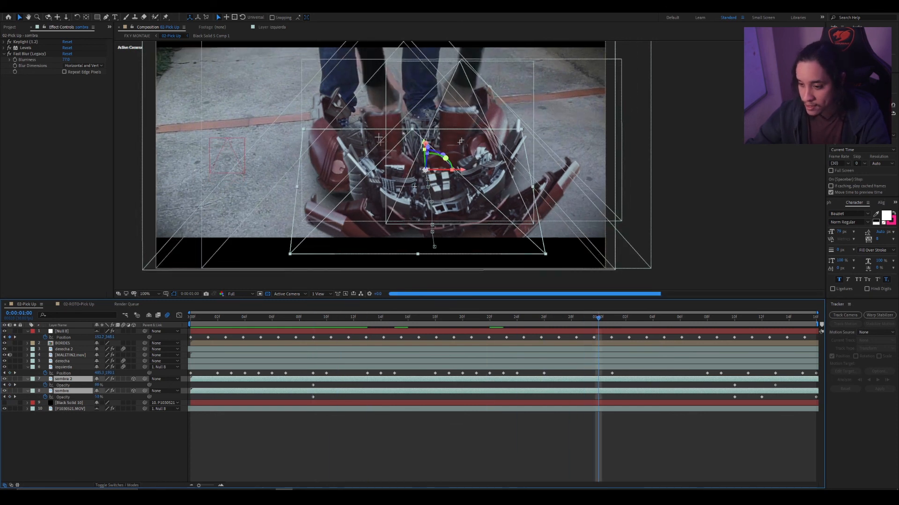
{"action": "key", "text": "space"}
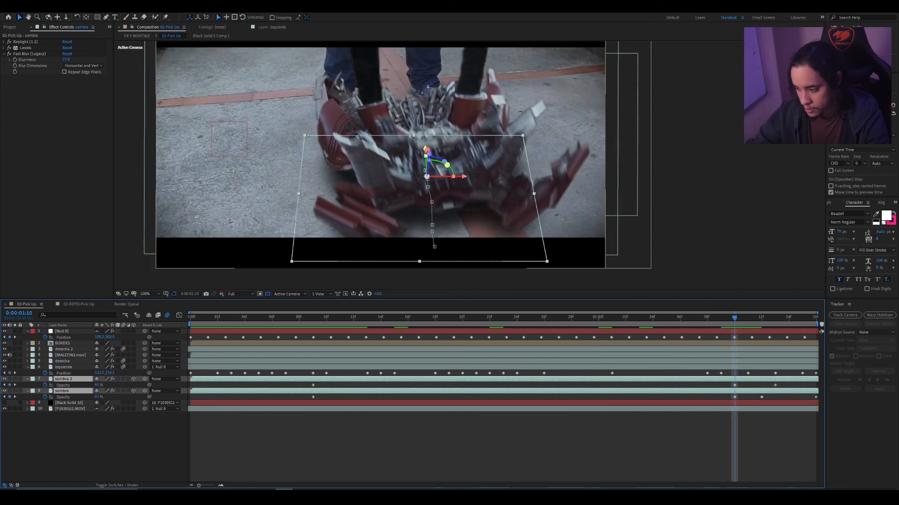
- Try setting the sombra layer's opacity to 36% at 0:00:01:10
{"action": "left_click", "coordinate": [97, 396]}
{"action": "type", "text": "36"}
{"action": "key", "text": "Return"}
{"action": "key", "text": "ctrl+z"}
- Examine the shadow's opacity fade frame by frame up to 0:00:01:15 as the suit lifts off the pavement
{"action": "key", "text": "Page_Down"}
{"action": "key", "text": "Page_Down"}
{"action": "key", "text": "Page_Down"}
{"action": "key", "text": "Page_Down"}
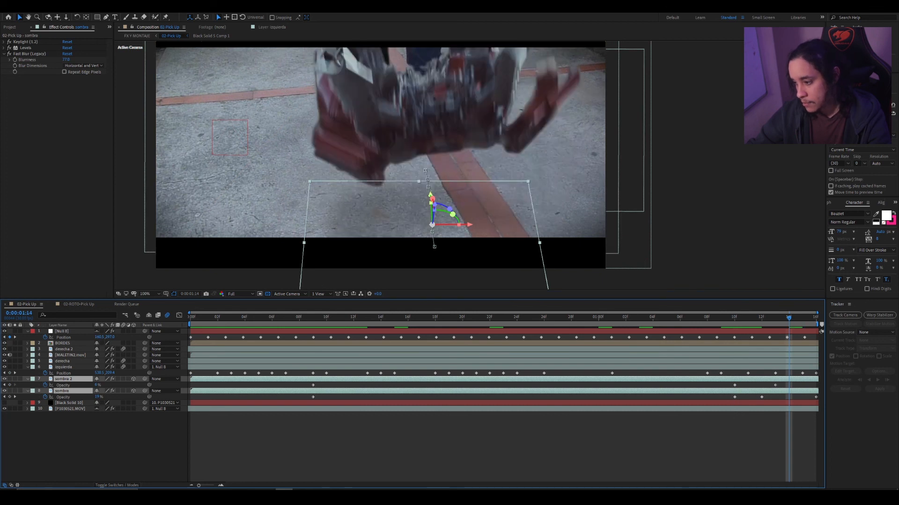
{"action": "key", "text": "Page_Down"}
{"action": "key", "text": "Page_Up"}
{"action": "key", "text": "Page_Up"}
{"action": "key", "text": "Page_Down"}
{"action": "key", "text": "Page_Down"}
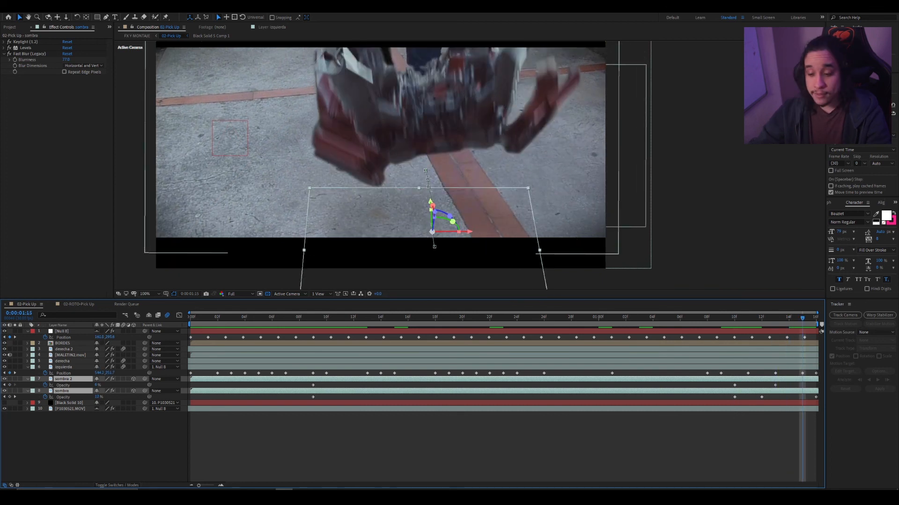
- Enable motion blur on the P1030521.MOV background footage layer and clear the layer selection
{"action": "left_click", "coordinate": [123, 409]}
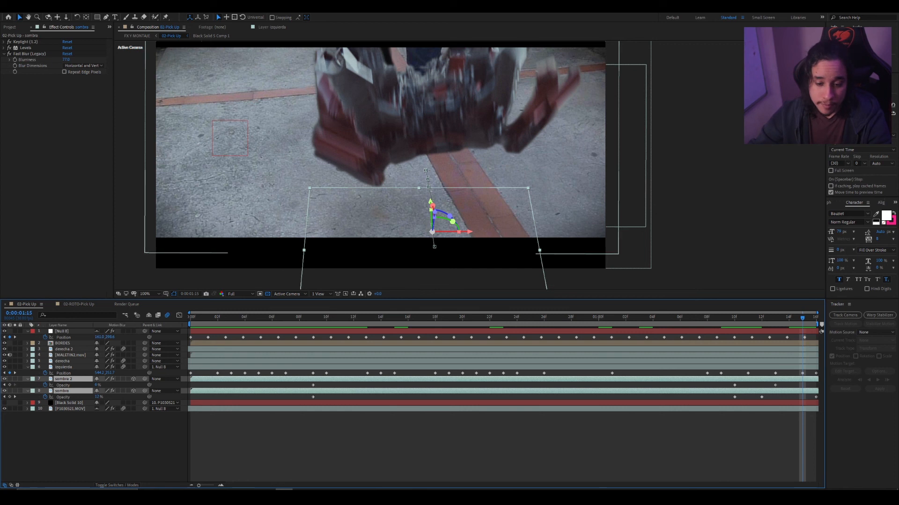
{"action": "left_click", "coordinate": [121, 425]}
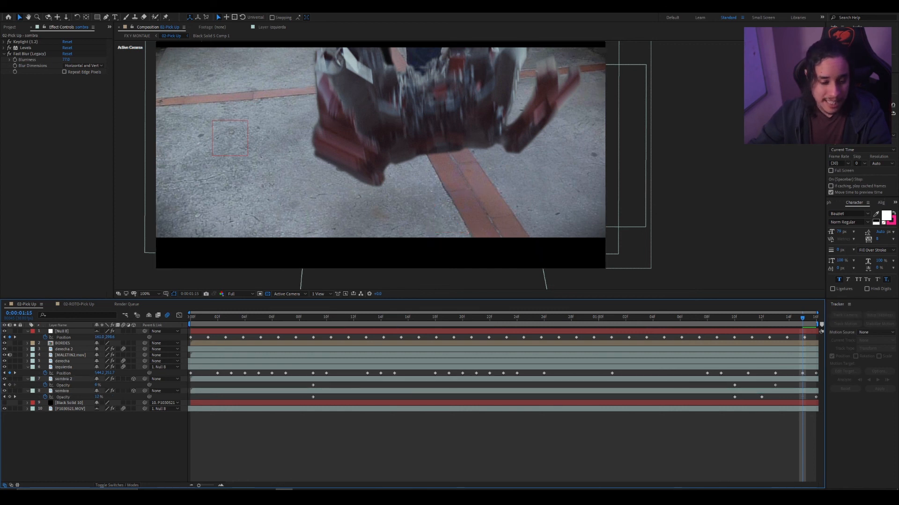